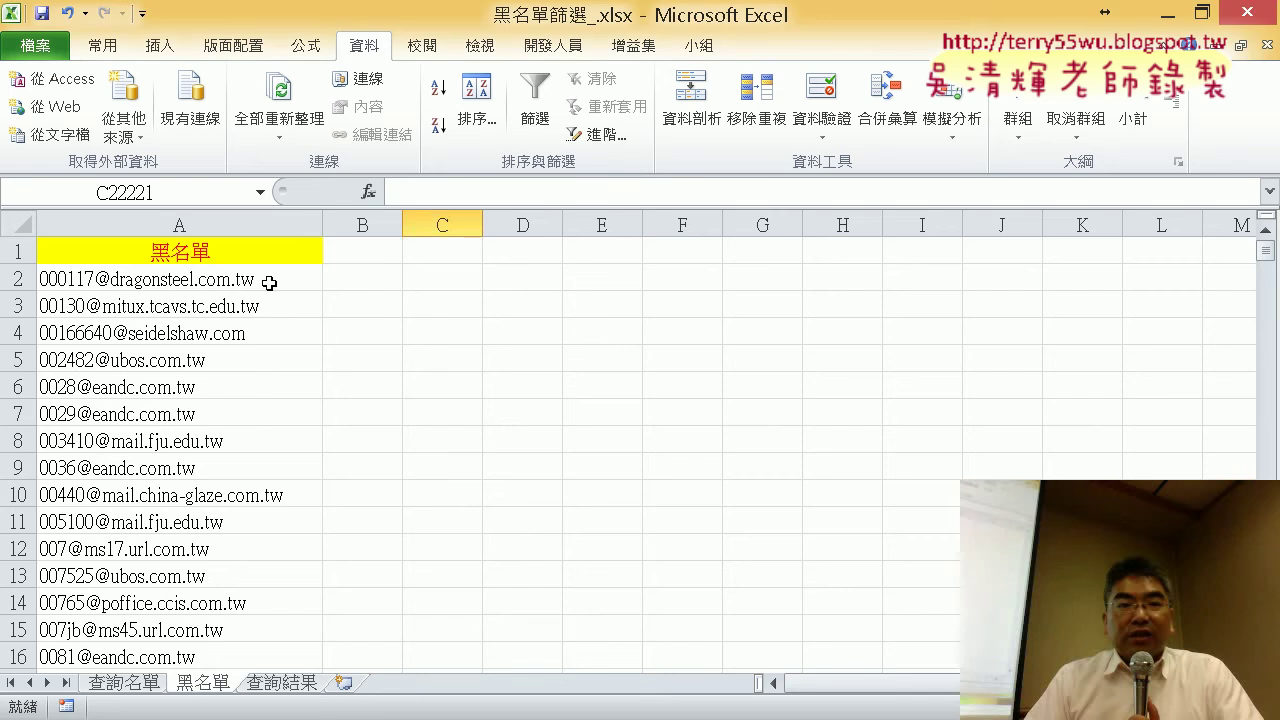
- Select the 黑名單 sheet's column A from header A1 down to the last address in row 22223
click(263, 250)
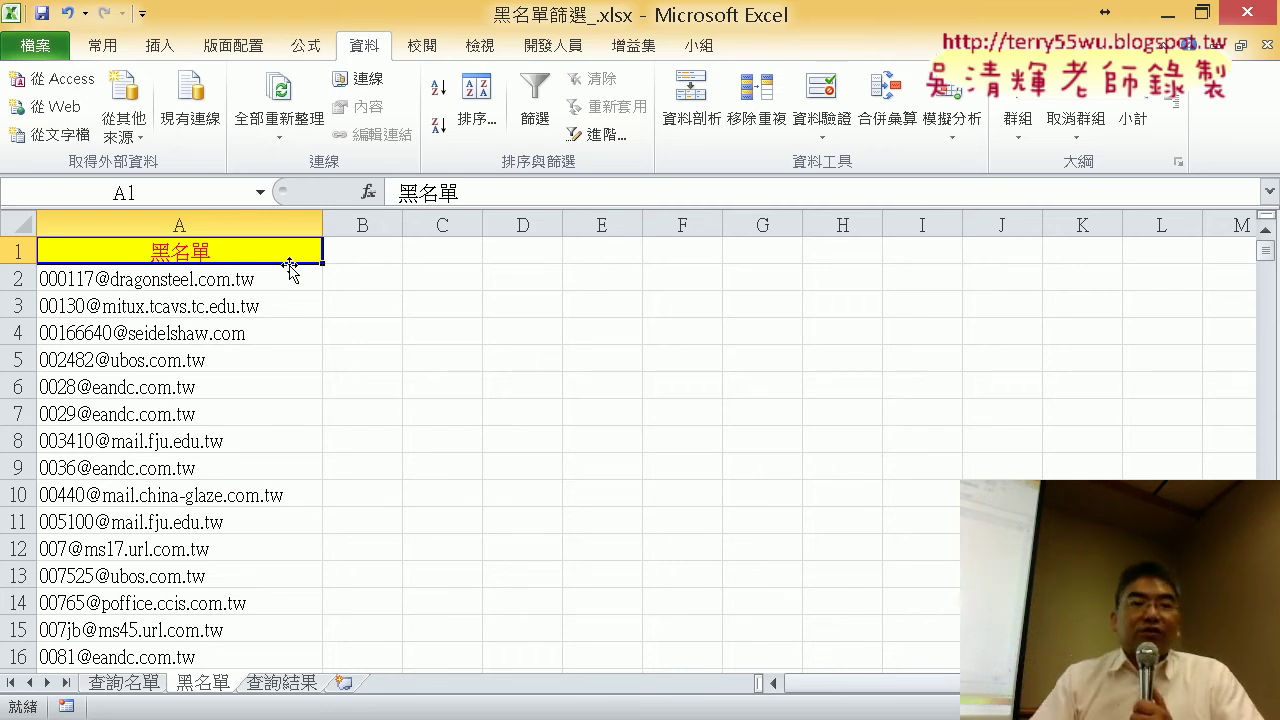
click(124, 684)
click(204, 684)
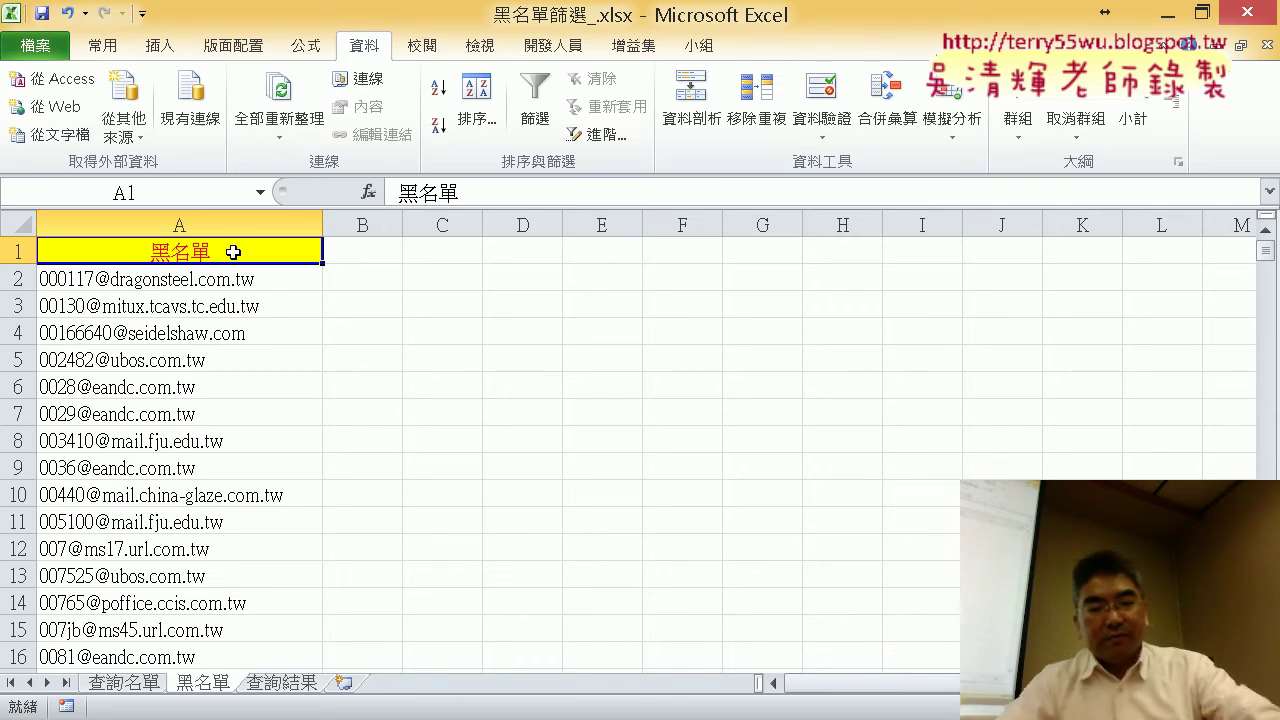
key(ctrl+shift+Down)
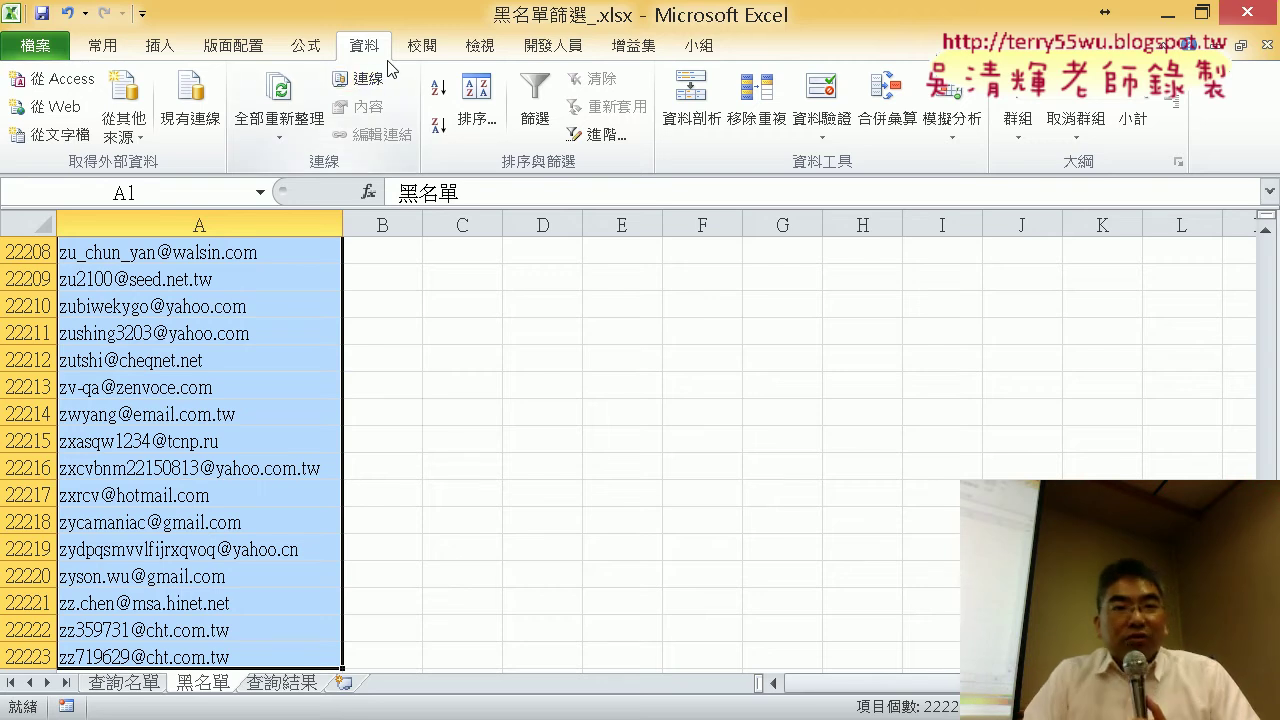
- Create a range name from the selected column's top-row header 黑名單 using Create from Selection
click(307, 48)
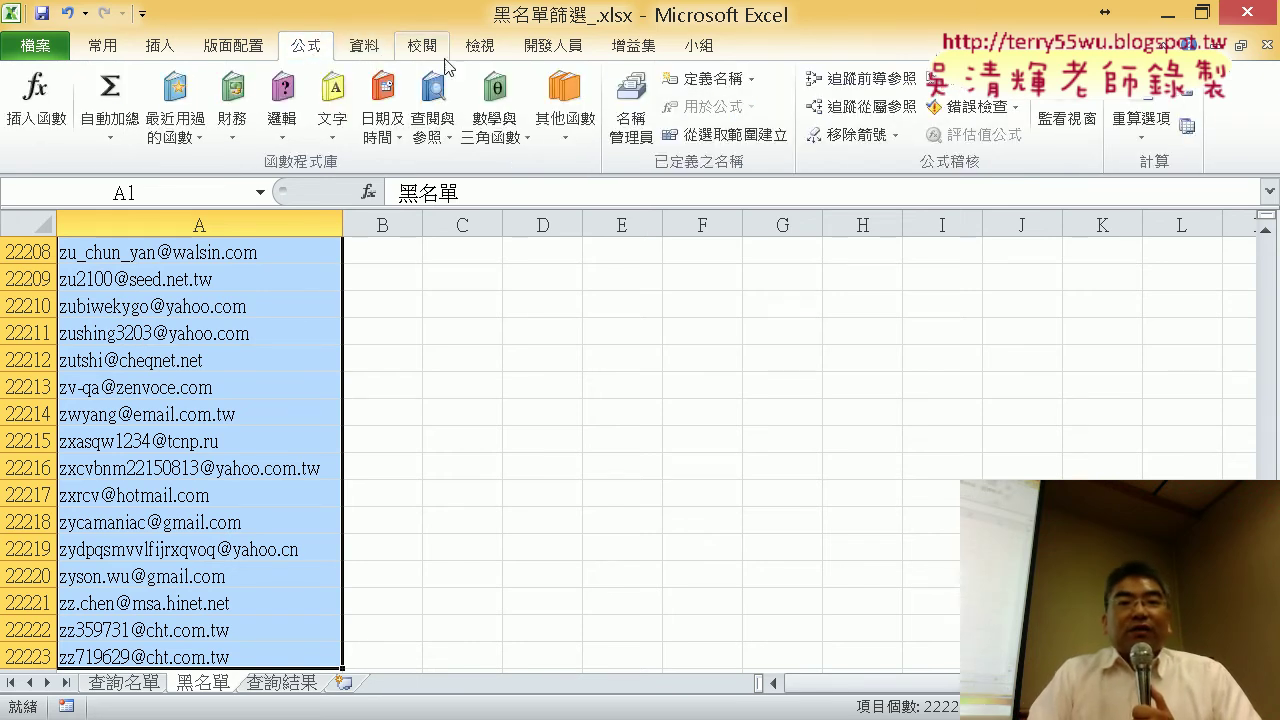
click(721, 144)
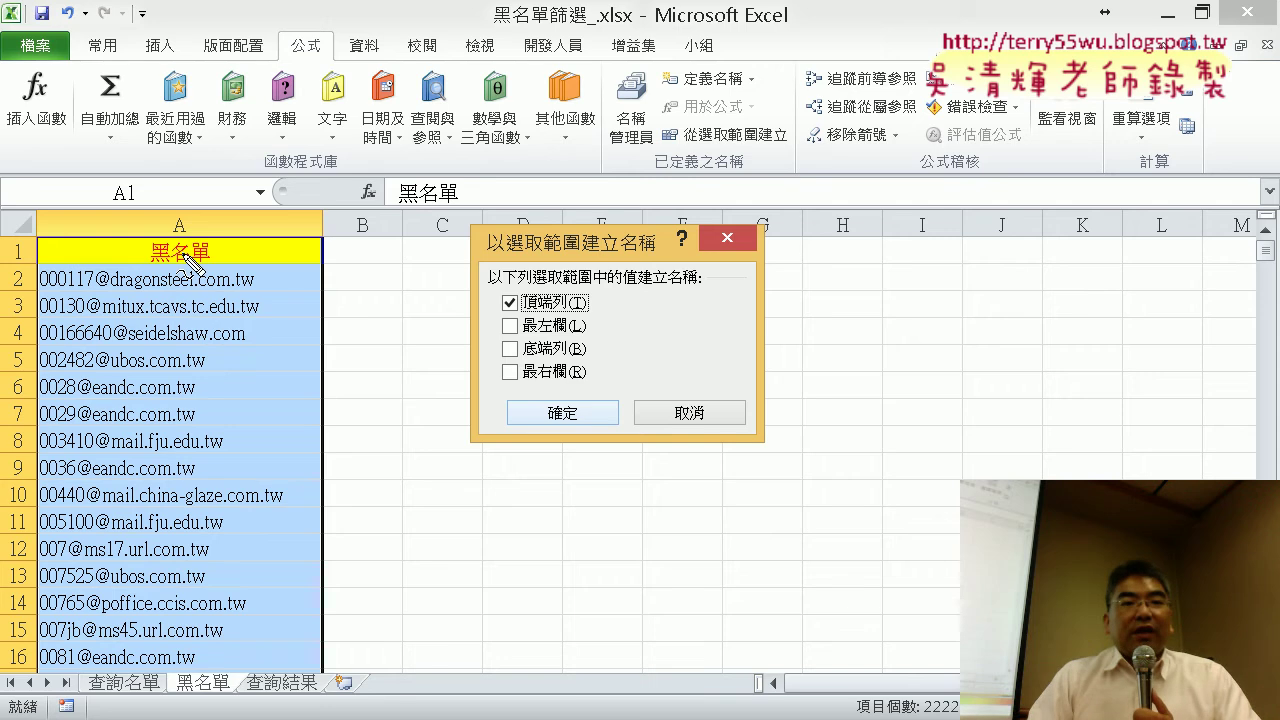
mouse_move(180, 270)
mouse_down()
mouse_move(172, 385)
mouse_move(192, 376)
mouse_up()
mouse_move(305, 68)
mouse_down()
mouse_move(322, 24)
mouse_move(300, 68)
mouse_up()
mouse_move(666, 130)
mouse_down()
mouse_move(770, 115)
mouse_move(795, 148)
mouse_up()
drag(605, 295, 598, 300)
mouse_move(196, 240)
mouse_down()
mouse_move(274, 40)
mouse_move(280, 54)
mouse_up()
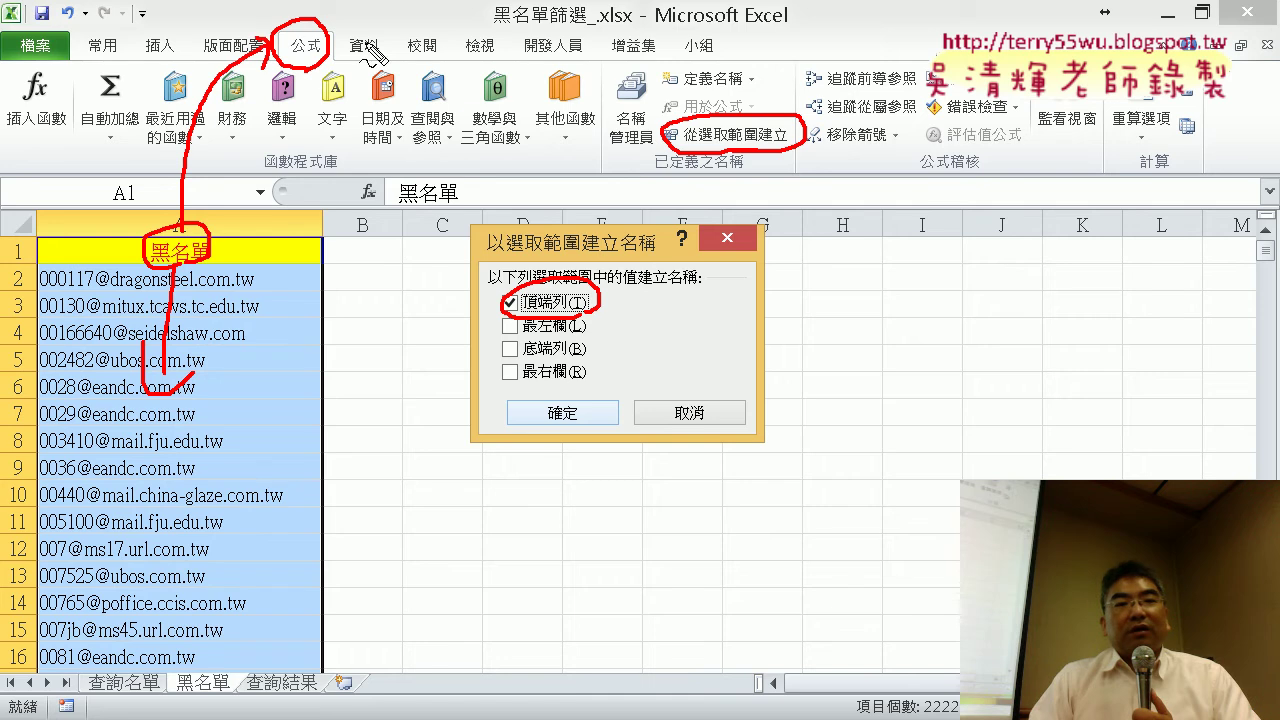
drag(372, 52, 695, 102)
drag(675, 178, 537, 296)
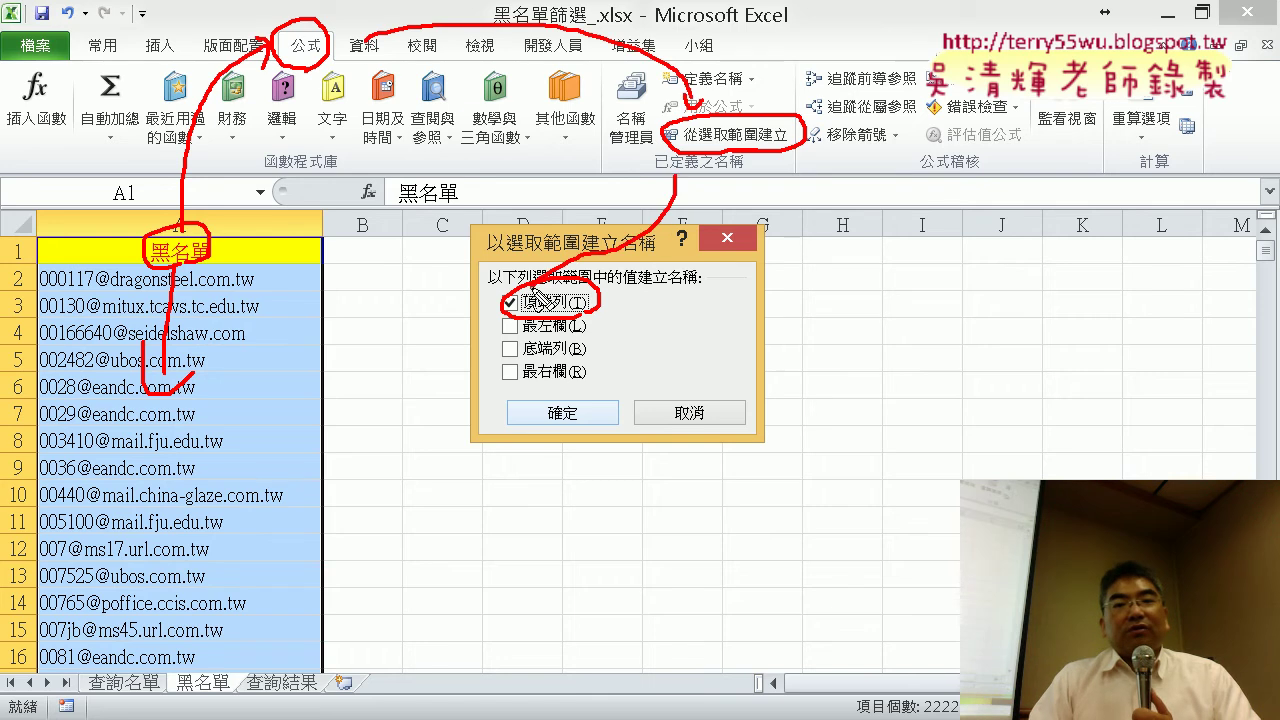
key(Escape)
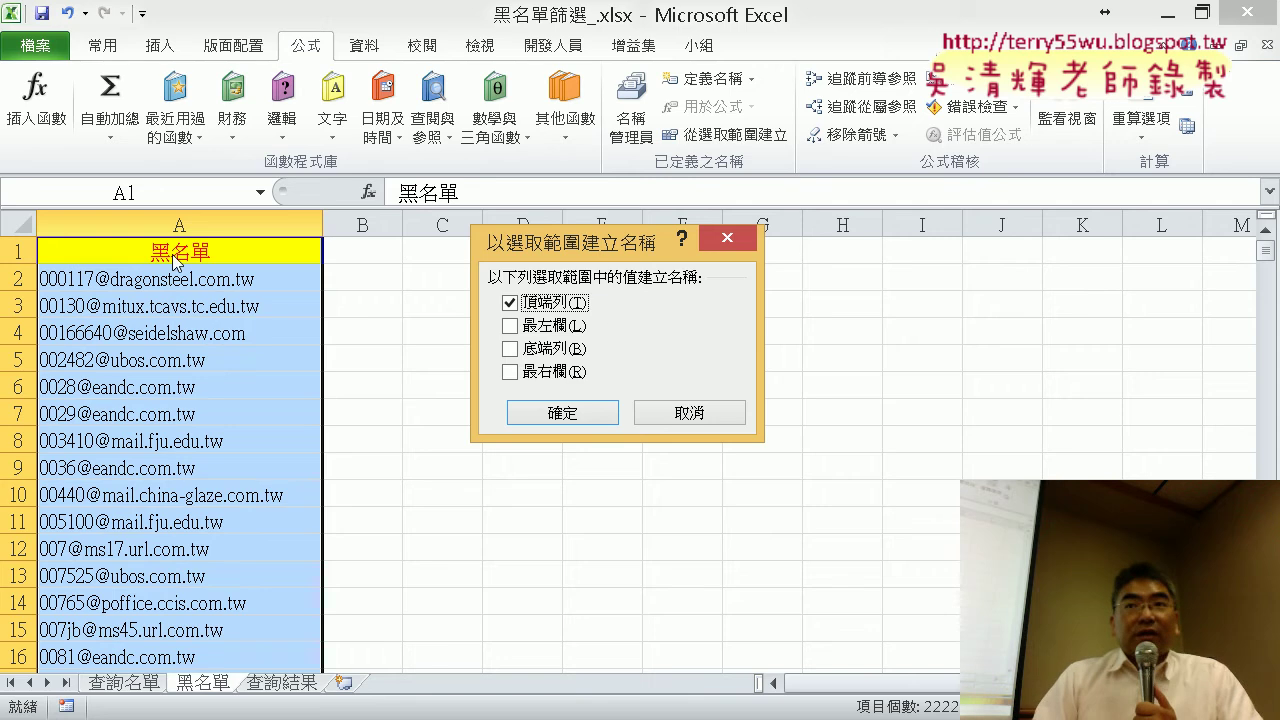
click(584, 418)
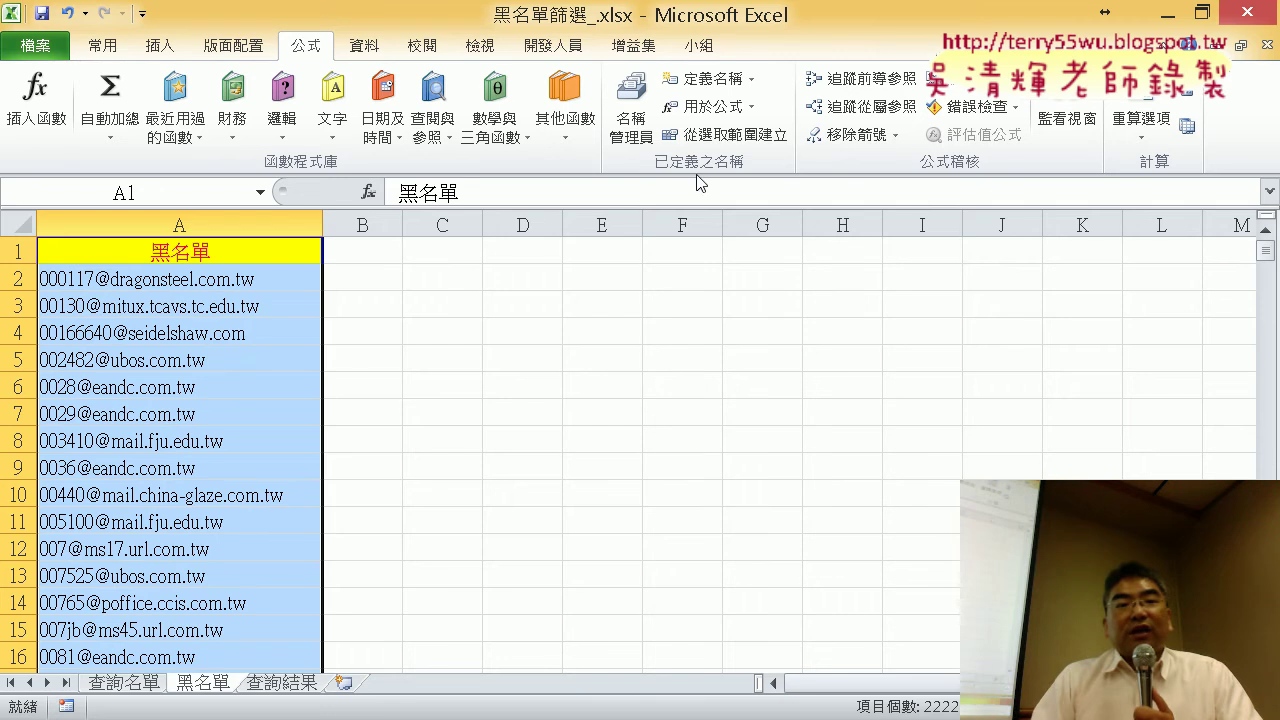
- Check in Name Manager that 黑名單 refers to =黑名單!$A$2:$A$22223
click(636, 134)
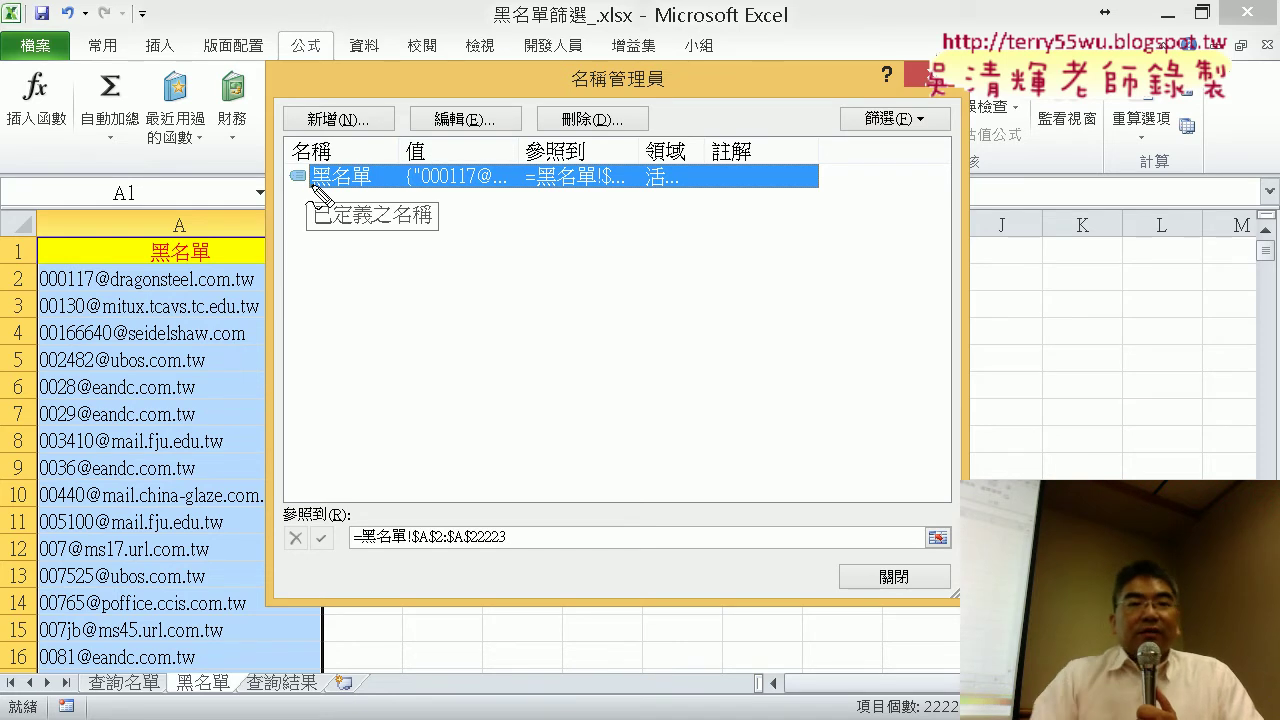
drag(372, 200, 390, 208)
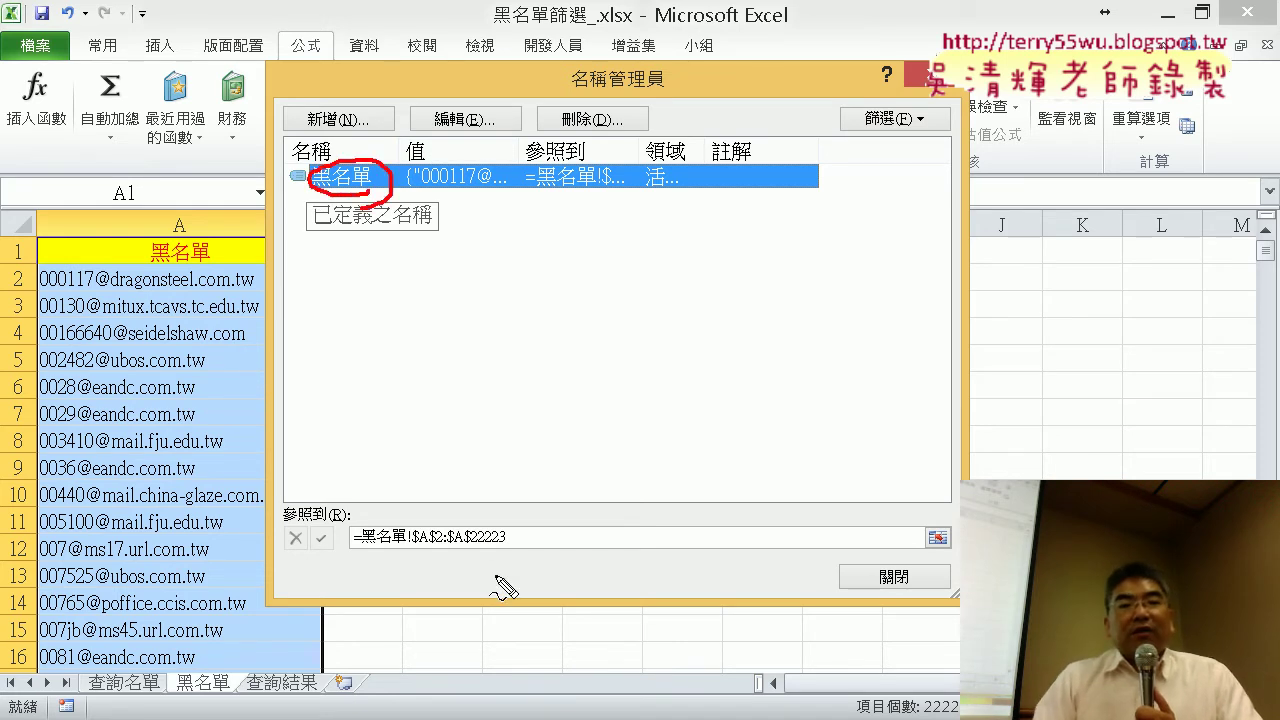
drag(508, 574, 490, 575)
drag(396, 232, 470, 468)
mouse_move(422, 432)
mouse_down()
mouse_move(458, 464)
mouse_move(524, 430)
mouse_up()
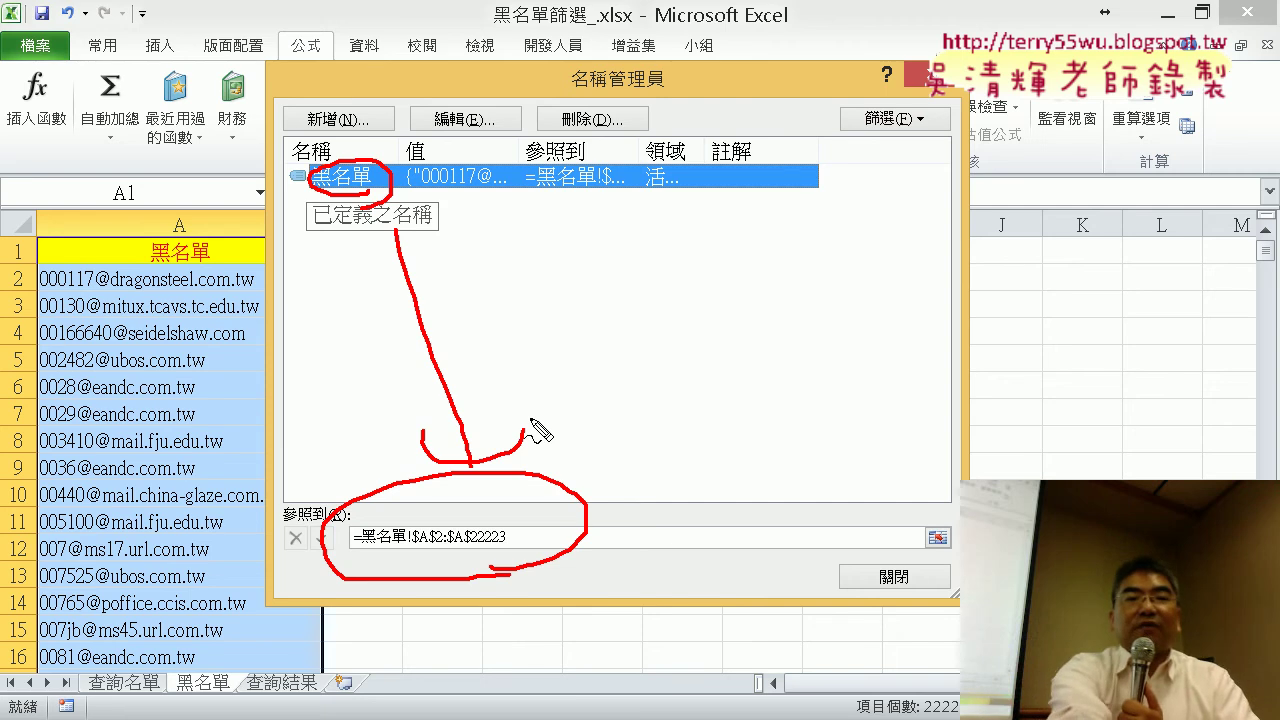
key(Escape)
click(888, 585)
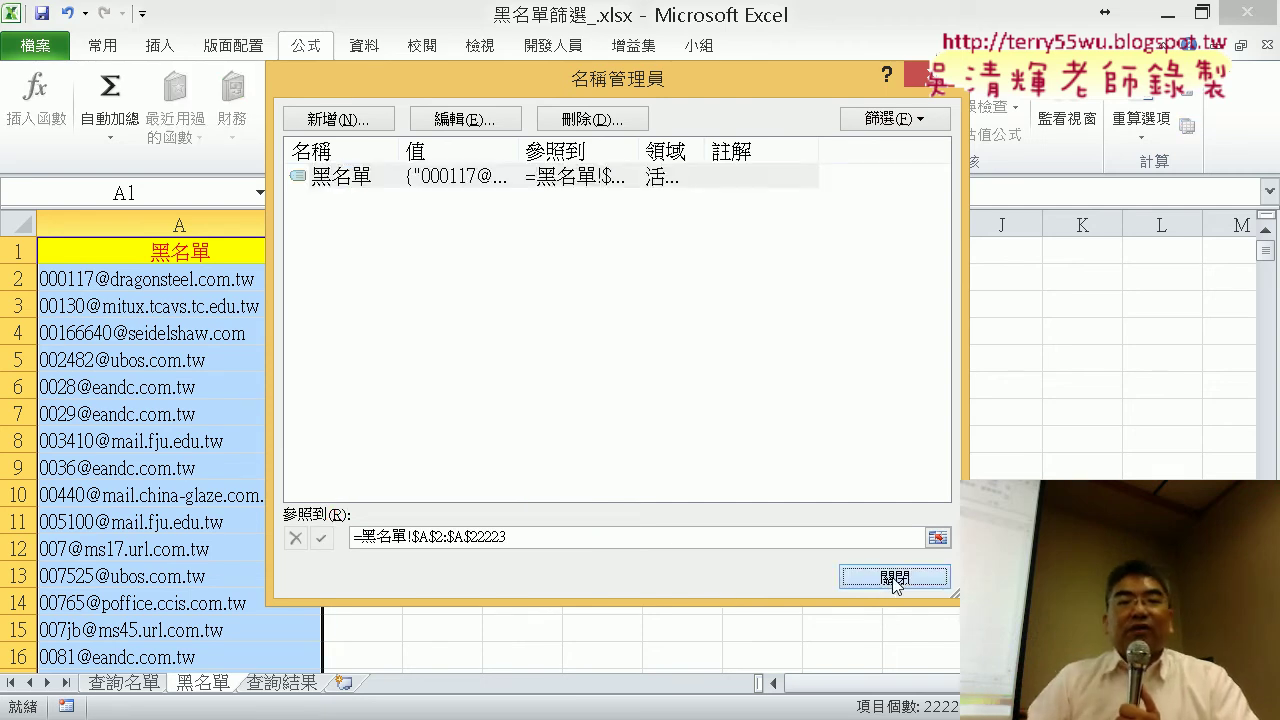
- On the 查詢名單 sheet, open B2's COUNTIF arguments and clear the 黑名單!A2:A22223 range
click(147, 682)
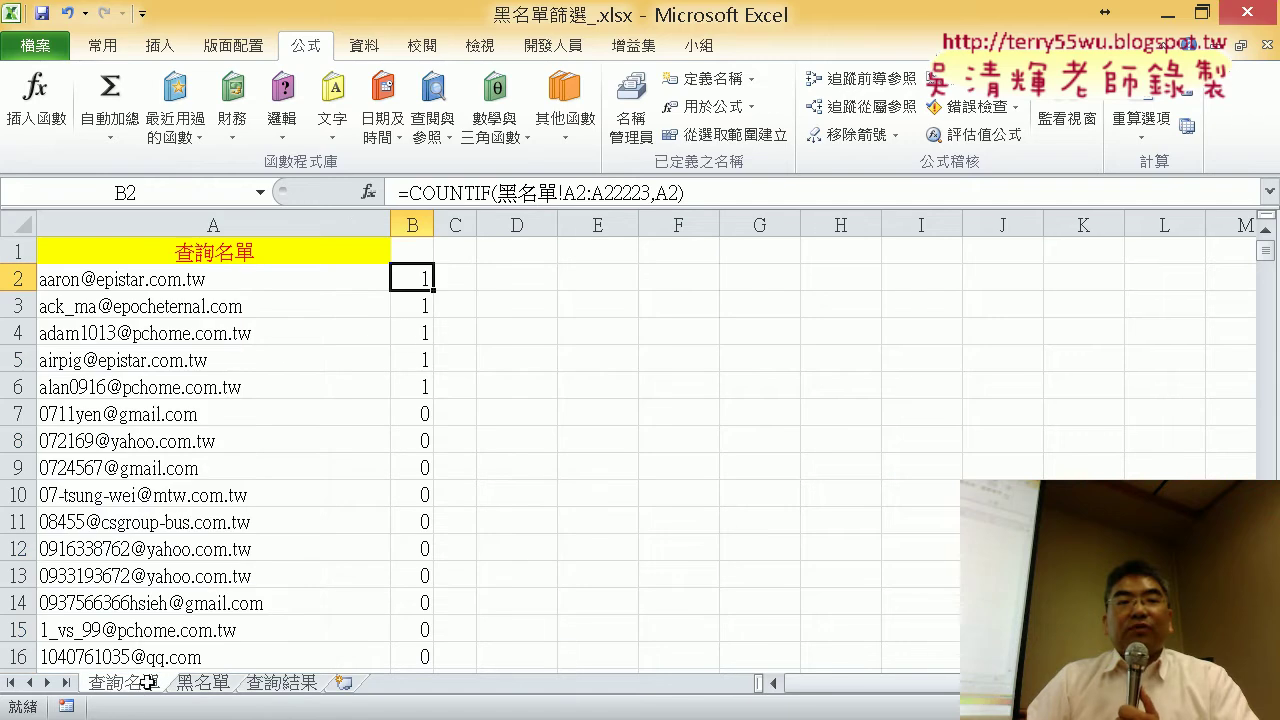
click(454, 198)
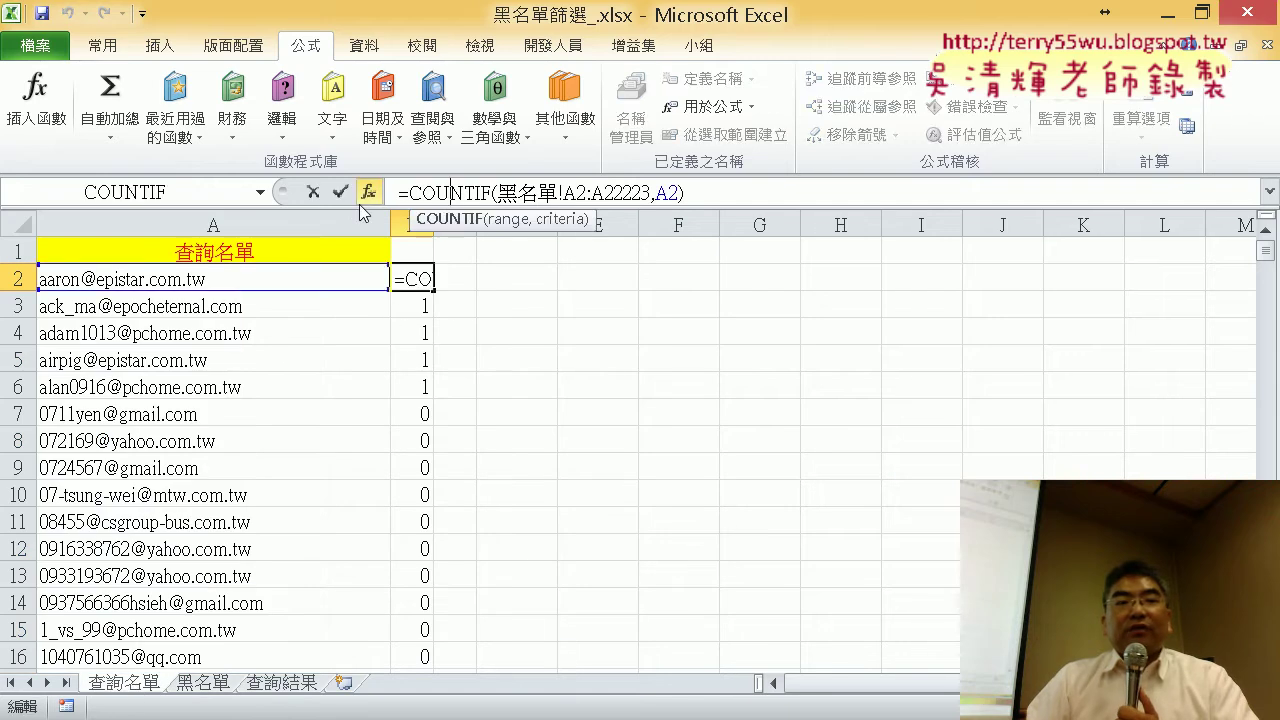
click(368, 192)
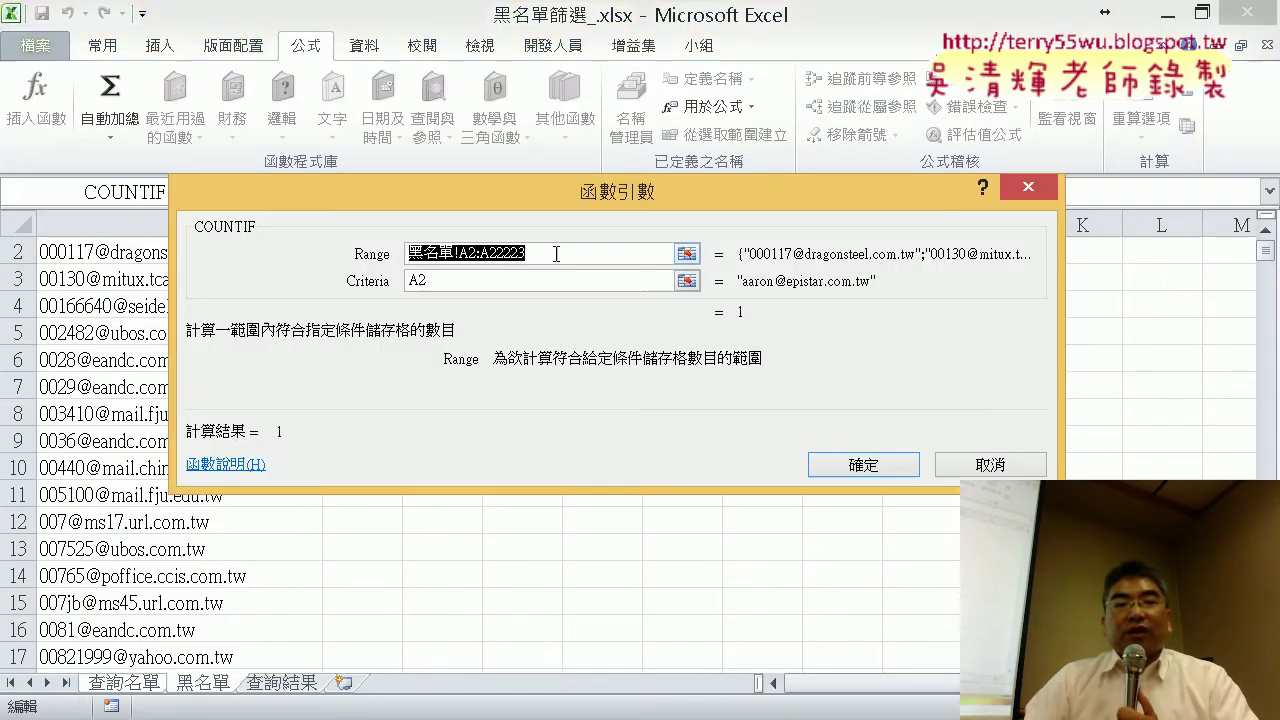
key(BackSpace)
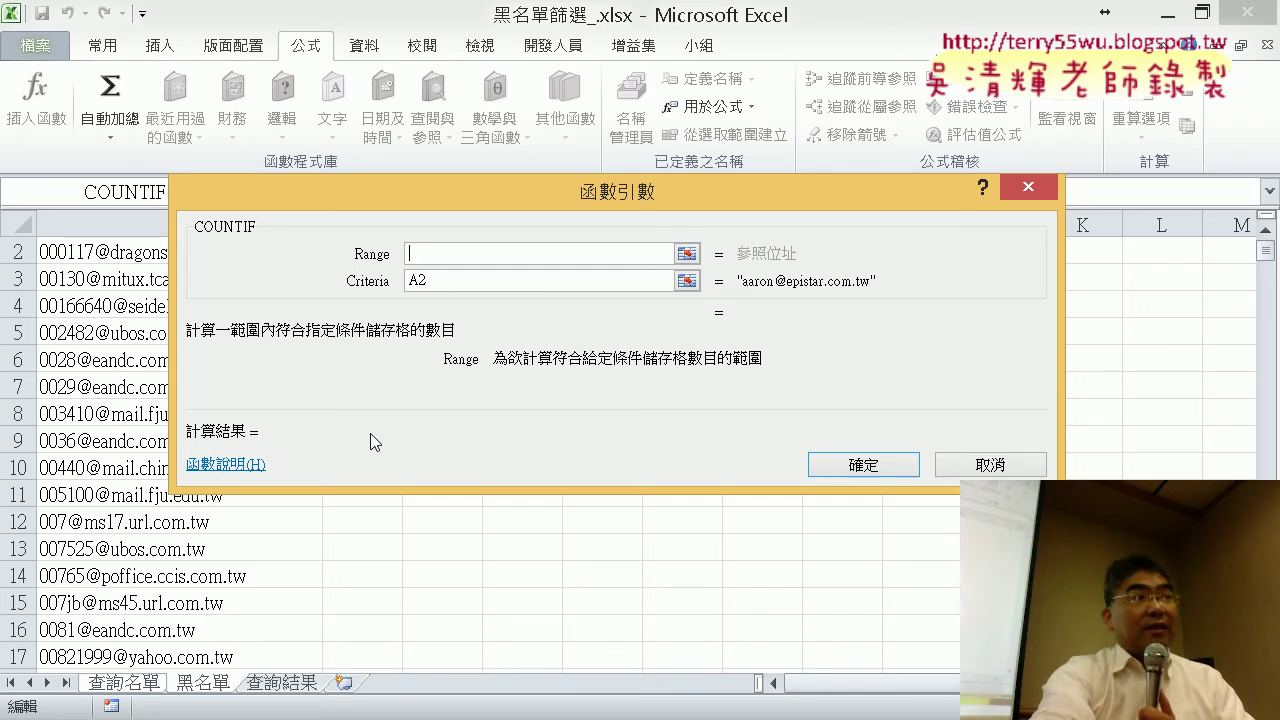
- Paste the name 黑名單 into the COUNTIF range argument from the F3 name list
key(F3)
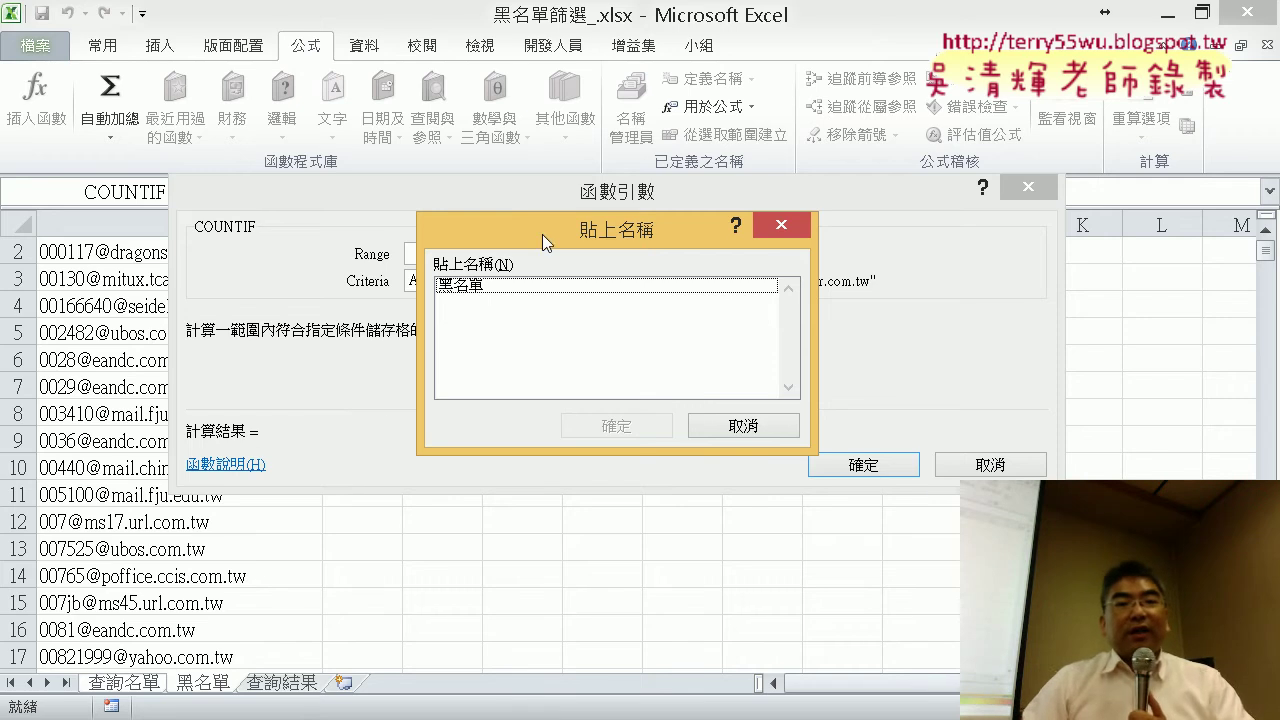
drag(542, 234, 794, 108)
click(786, 166)
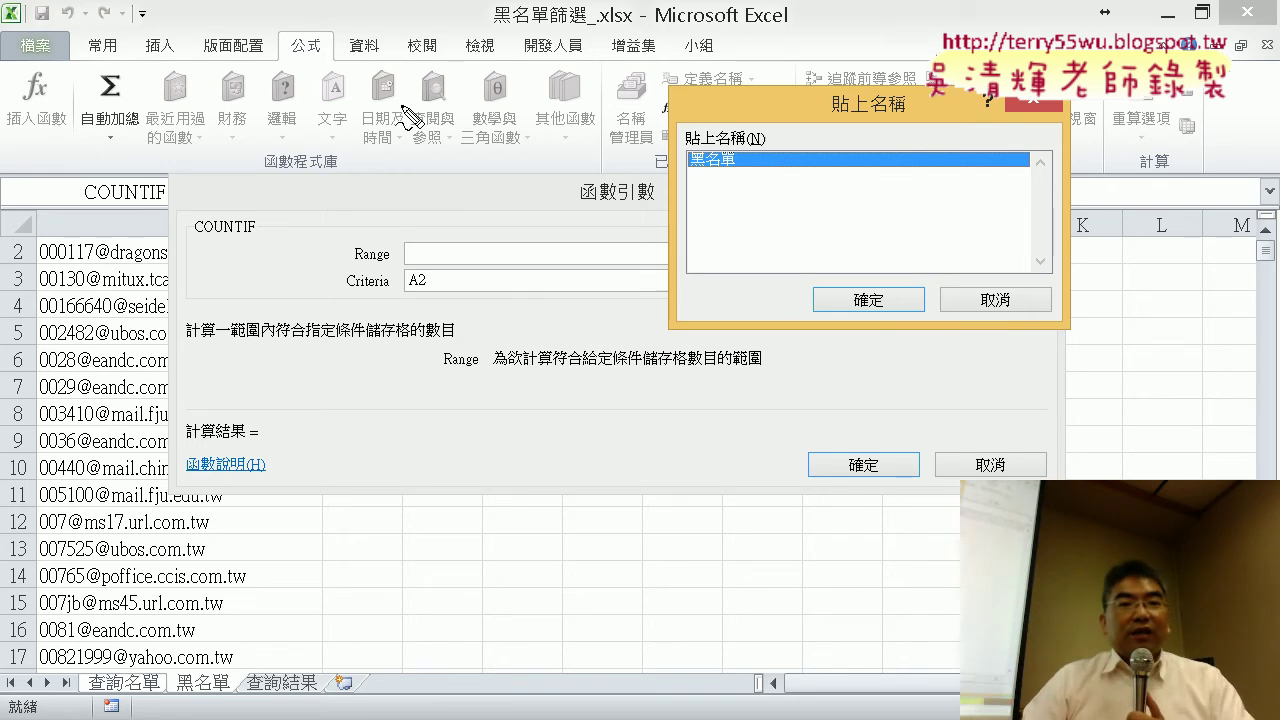
mouse_move(400, 103)
mouse_down()
mouse_move(465, 103)
mouse_move(410, 188)
mouse_up()
drag(412, 128, 462, 128)
drag(500, 88, 515, 168)
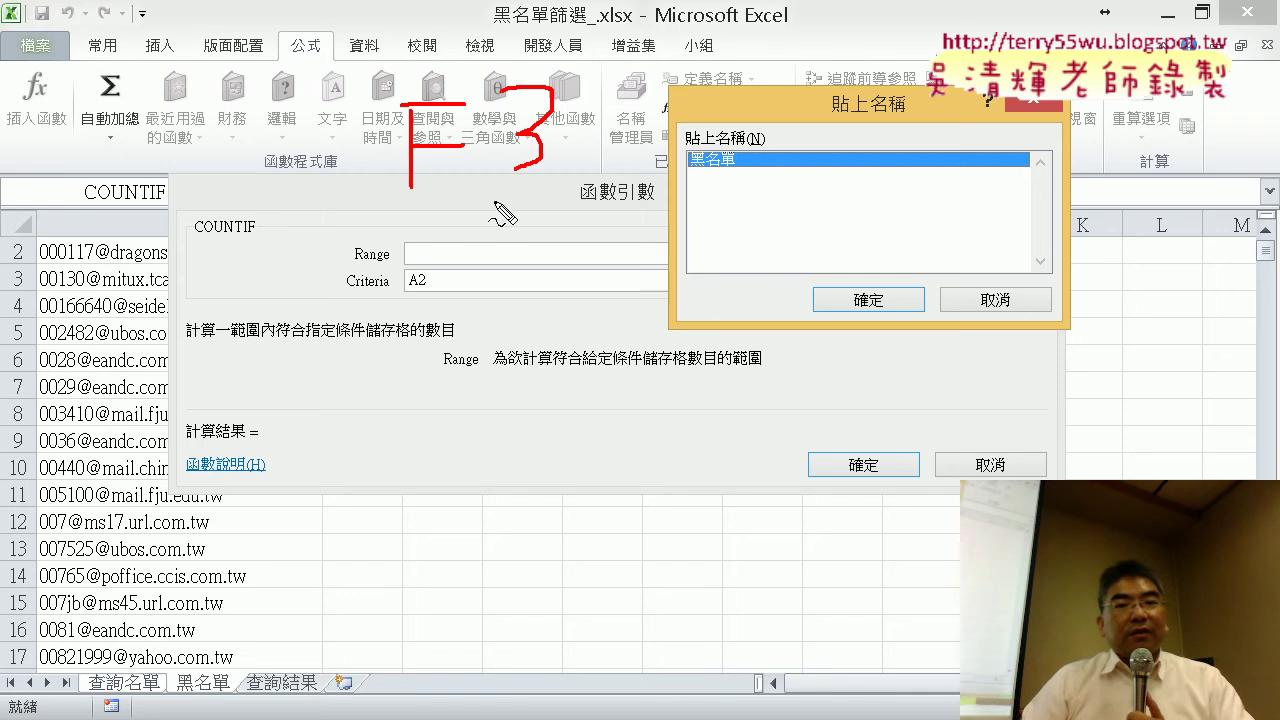
mouse_move(432, 245)
mouse_down()
mouse_move(428, 270)
mouse_move(374, 138)
mouse_up()
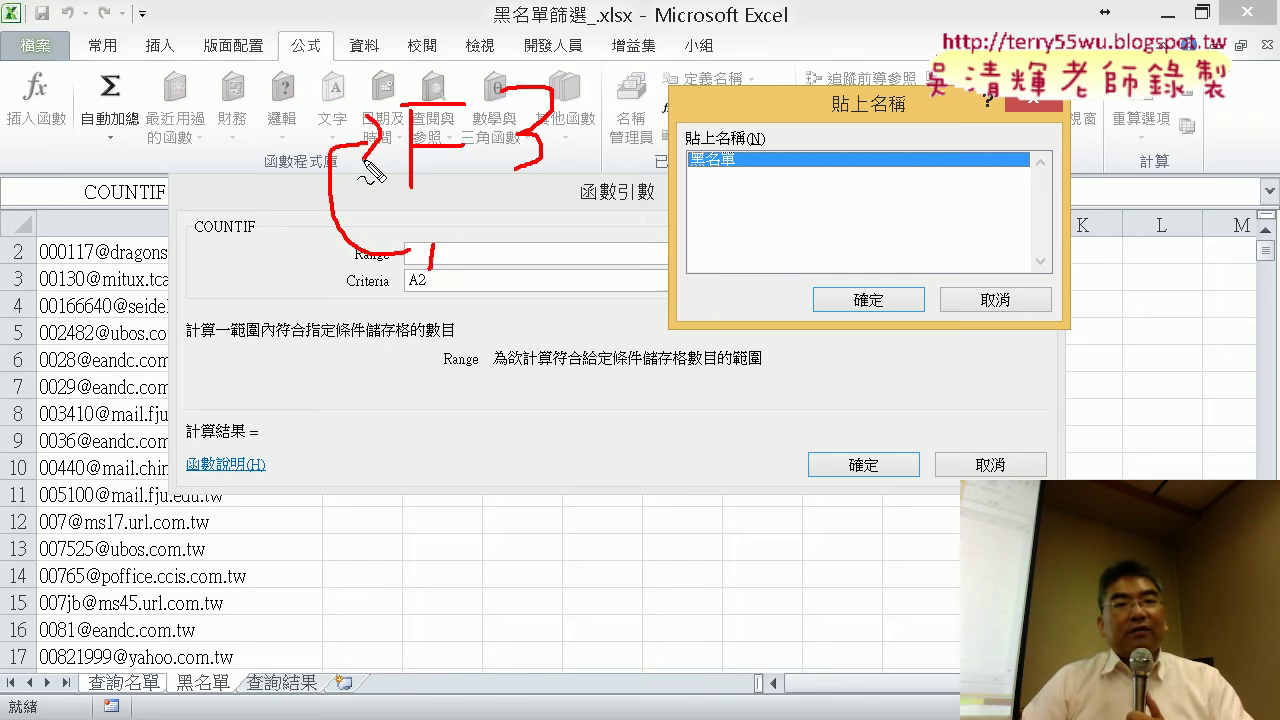
drag(376, 84, 376, 194)
mouse_move(412, 58)
mouse_down()
mouse_move(548, 192)
mouse_move(380, 205)
mouse_up()
mouse_move(555, 100)
mouse_down()
mouse_move(700, 130)
mouse_move(712, 180)
mouse_up()
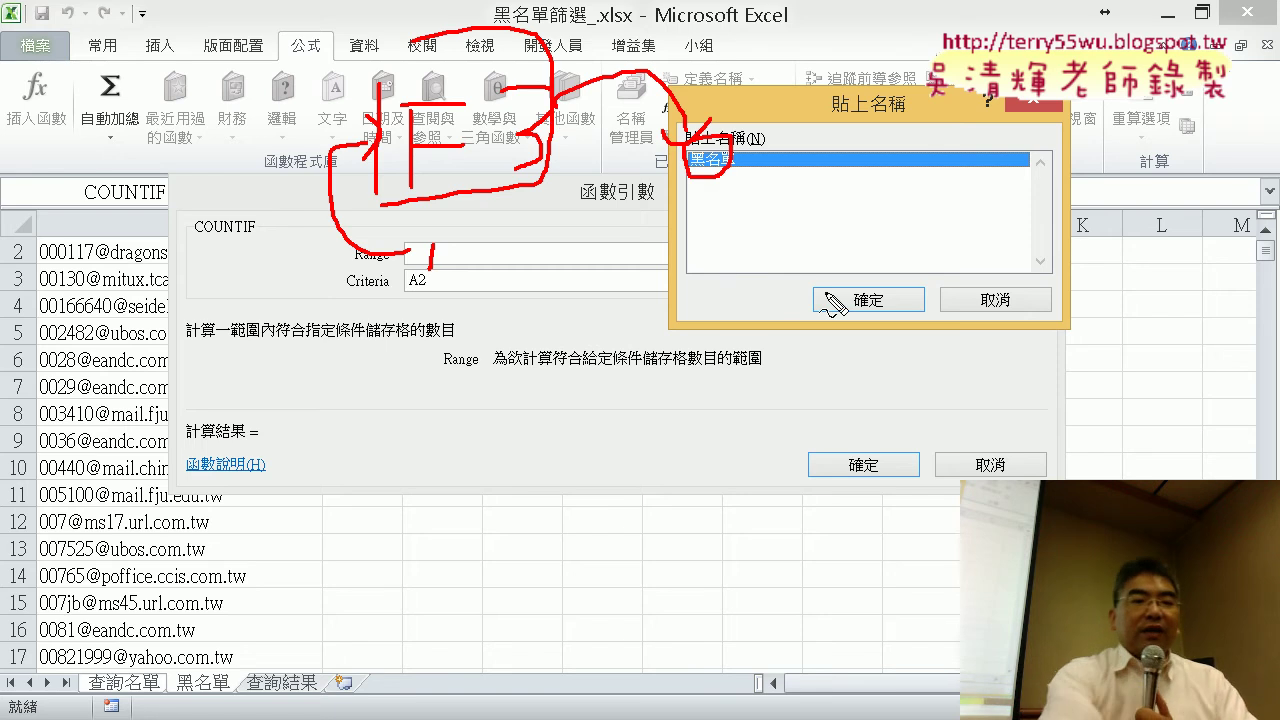
key(Escape)
click(866, 300)
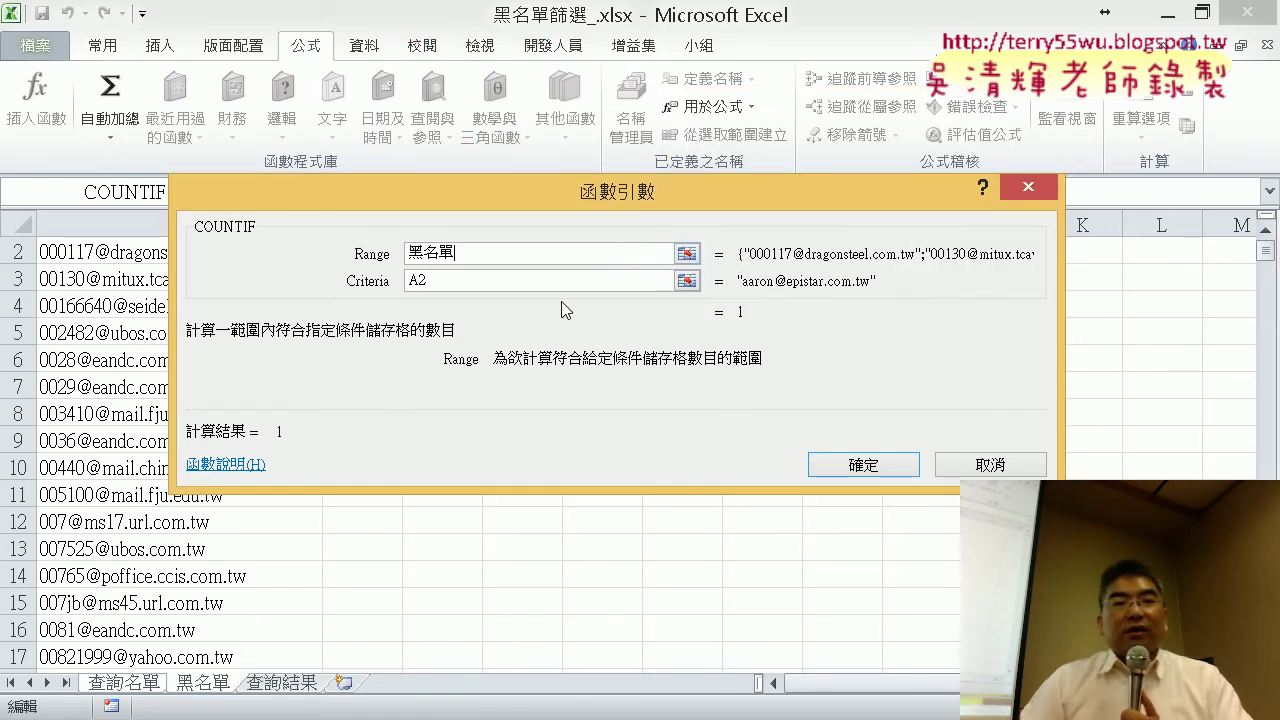
drag(473, 259, 368, 258)
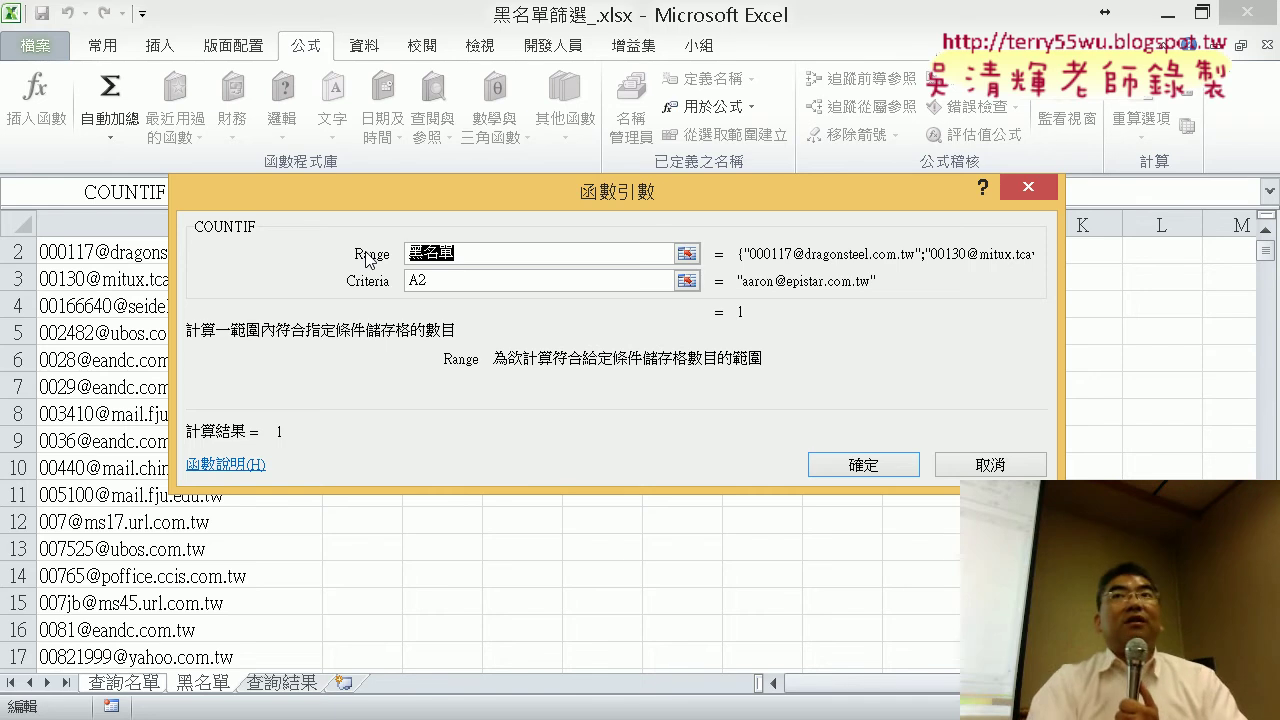
- Apply =COUNTIF(黑名單,A2) in B2 and fill it down column B to flag matches
click(863, 468)
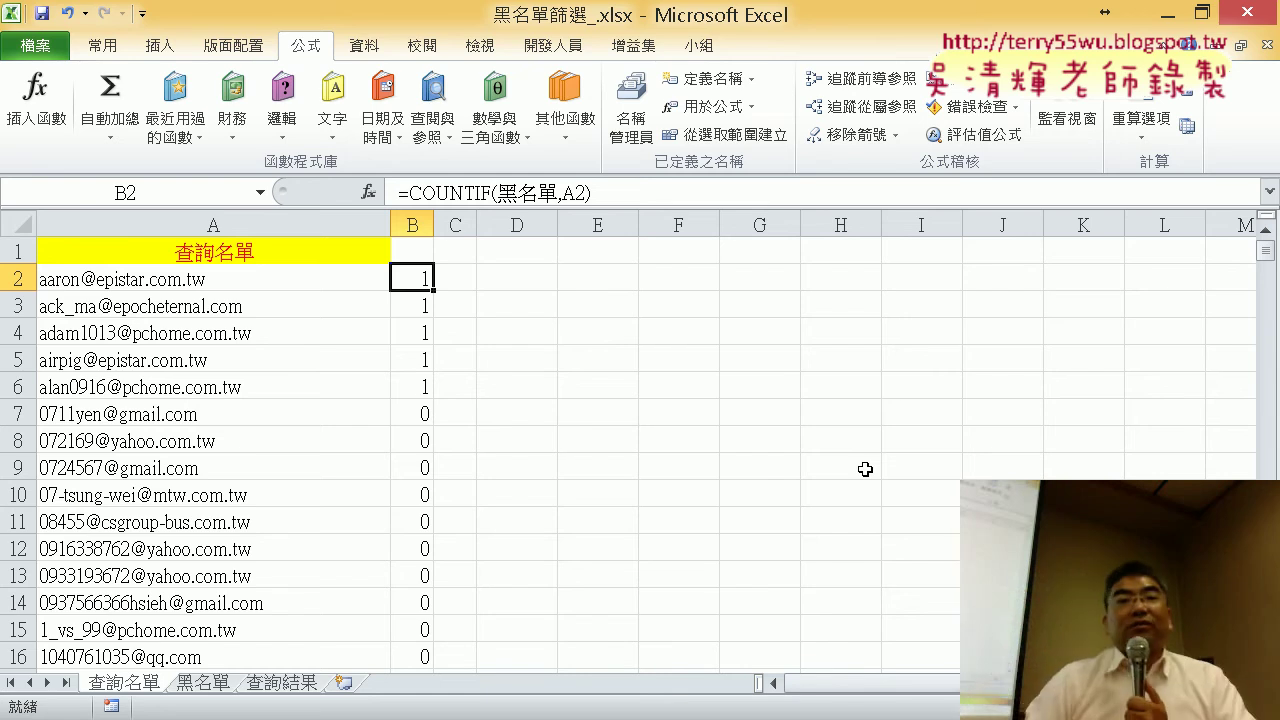
drag(626, 191, 388, 198)
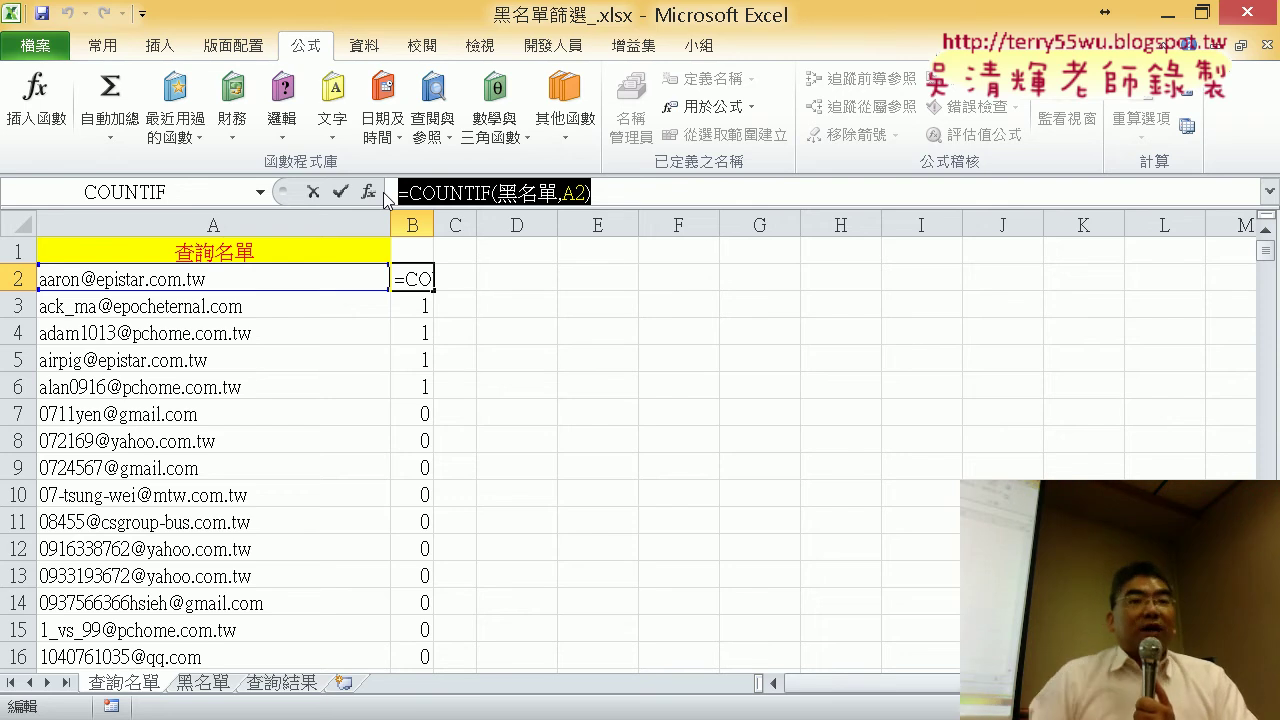
click(341, 193)
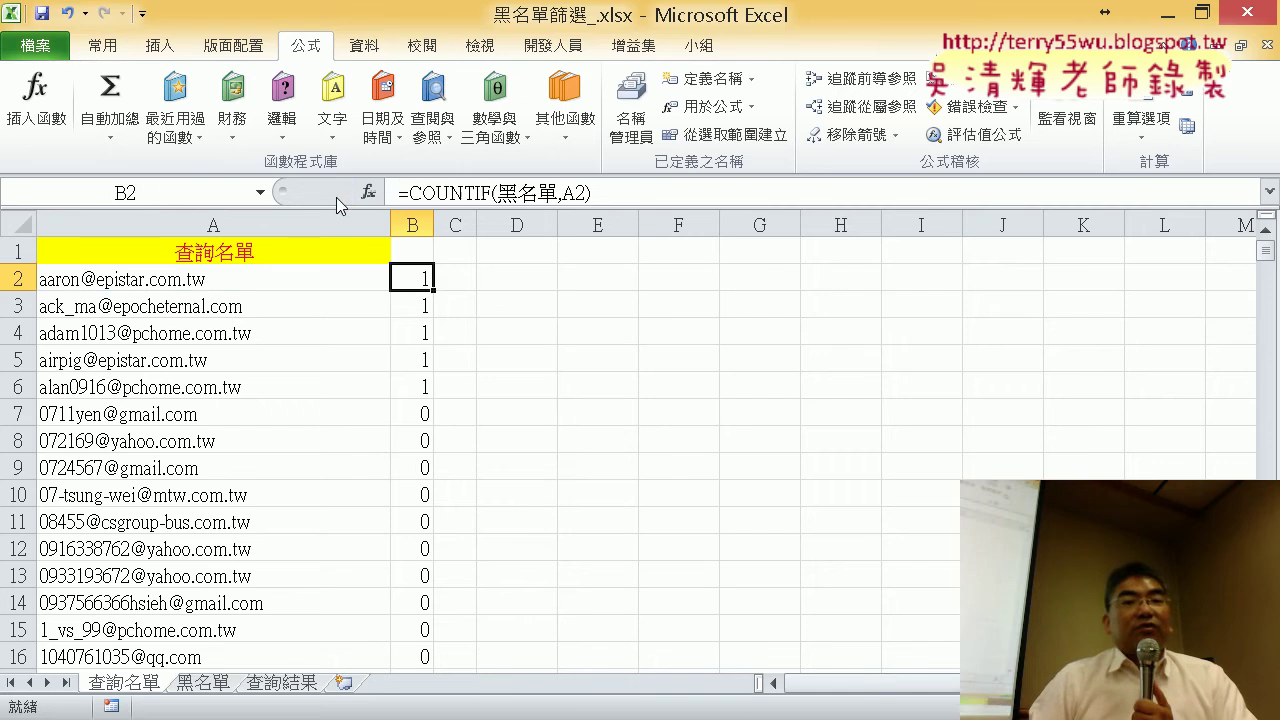
double_click(437, 294)
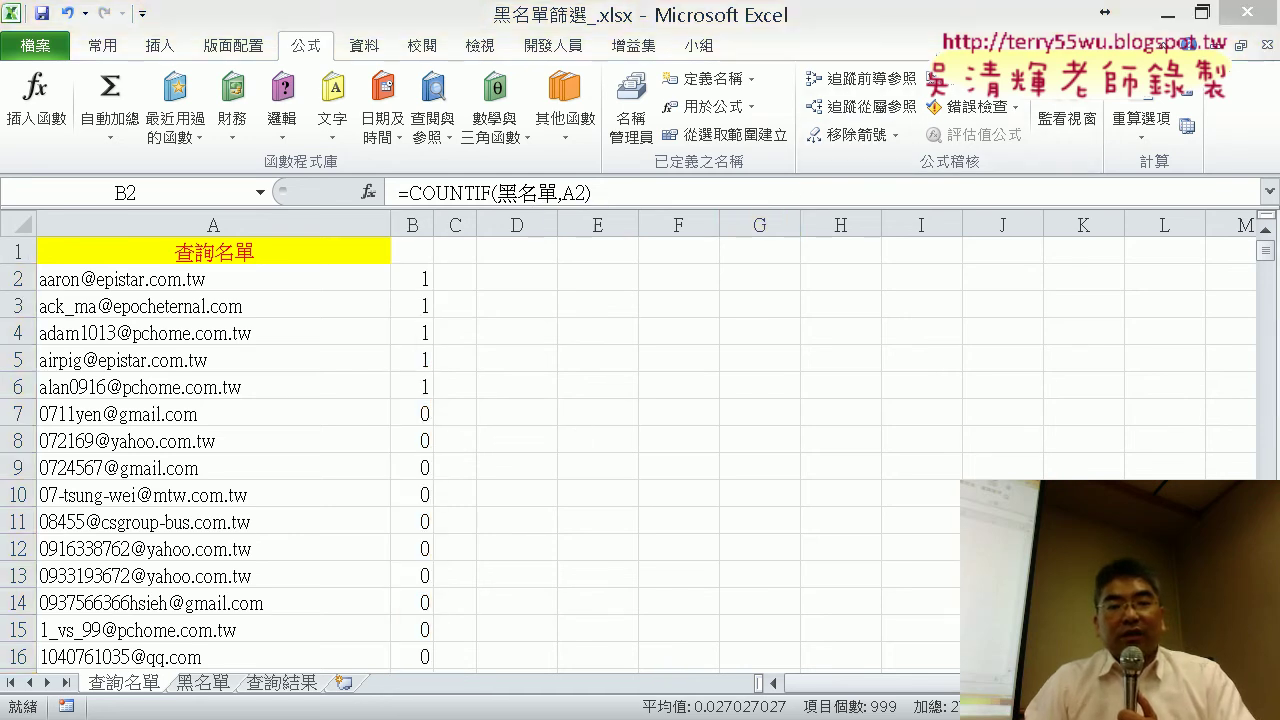
- Open 範例_COUNTIF樂透彩中獎機率統計.xlsx from the 04數學函數 folder window
mouse_move(169, 718)
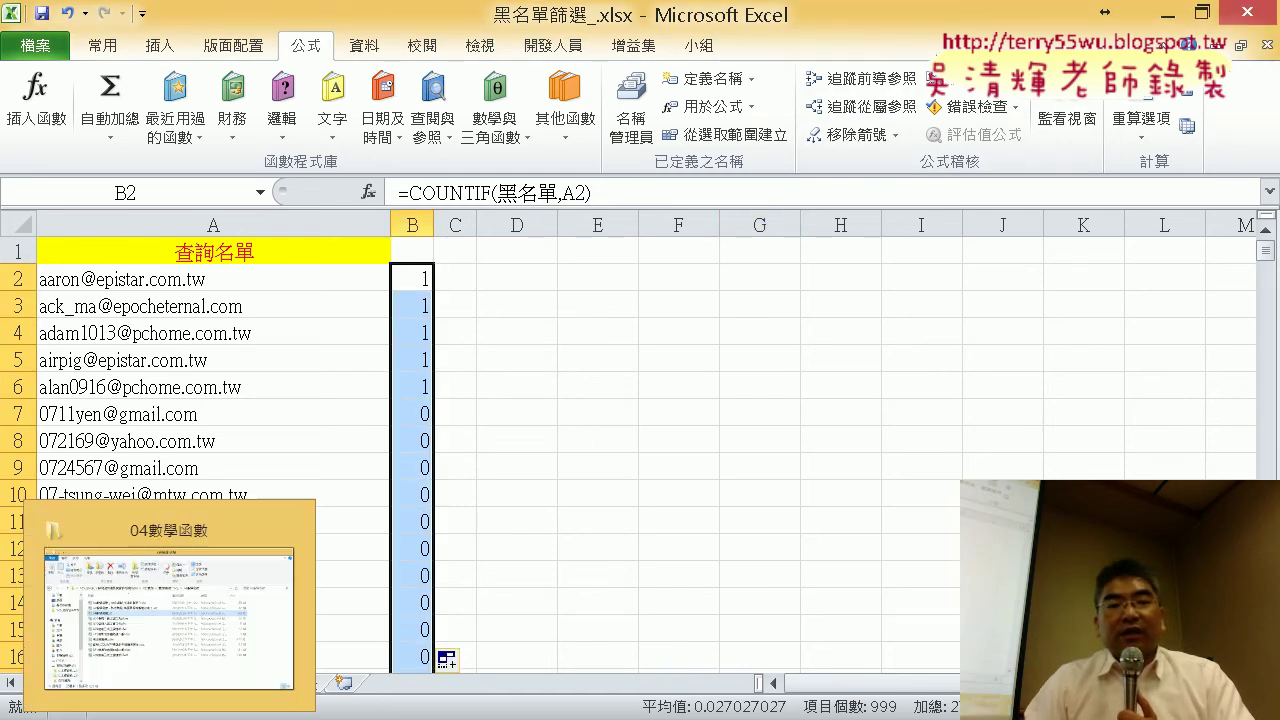
click(244, 597)
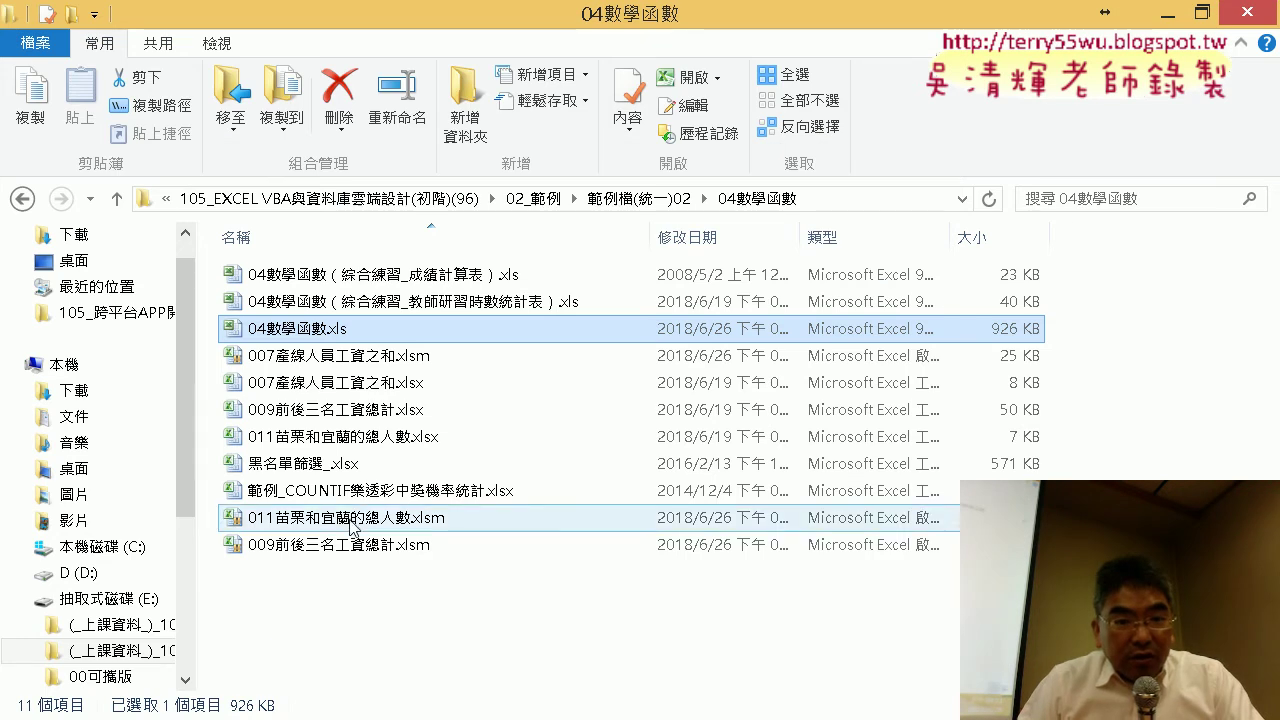
mouse_move(397, 502)
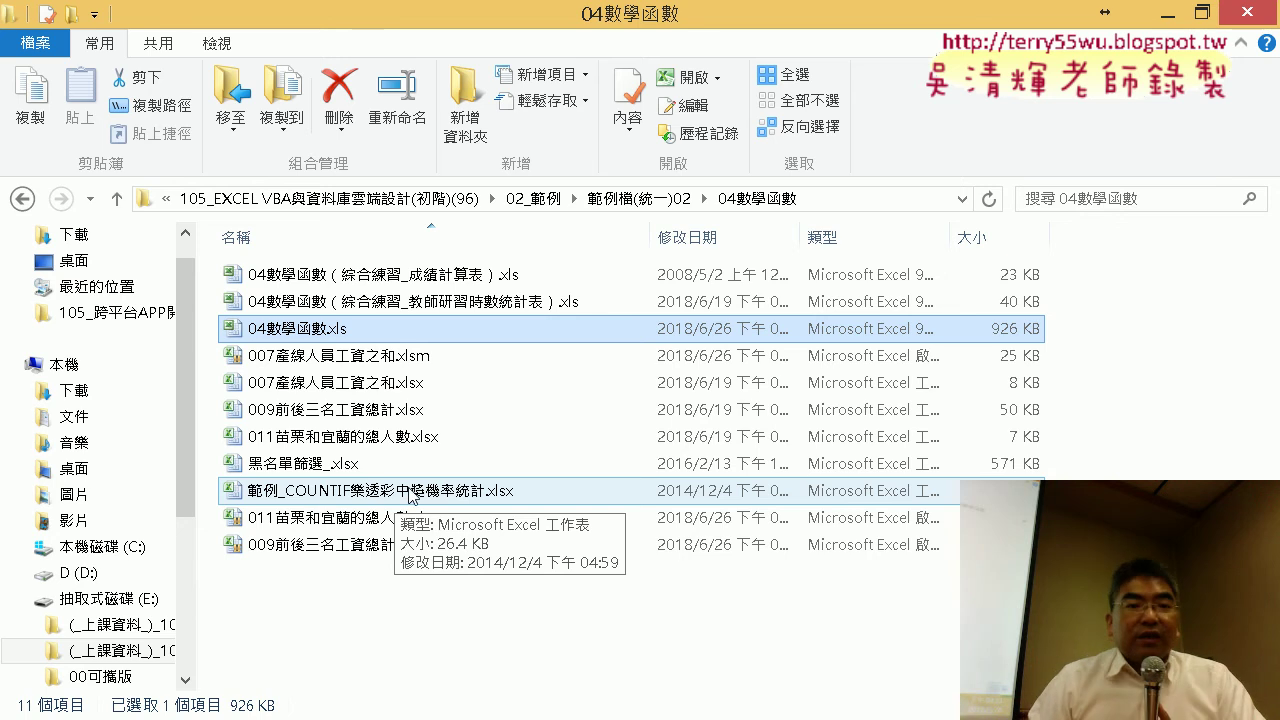
double_click(410, 497)
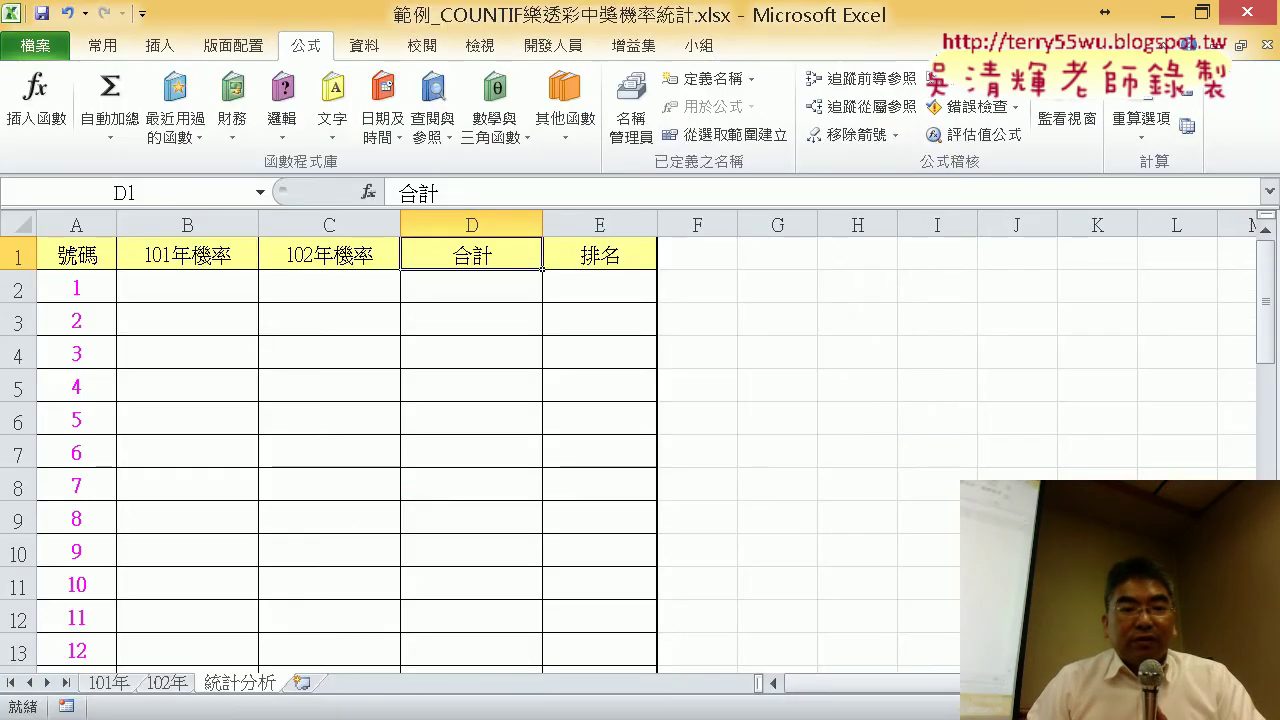
- Close the blacklist workbook, saving it as macro-enabled 黑名單篩選_.xlsm instead of macro-free
mouse_move(315, 715)
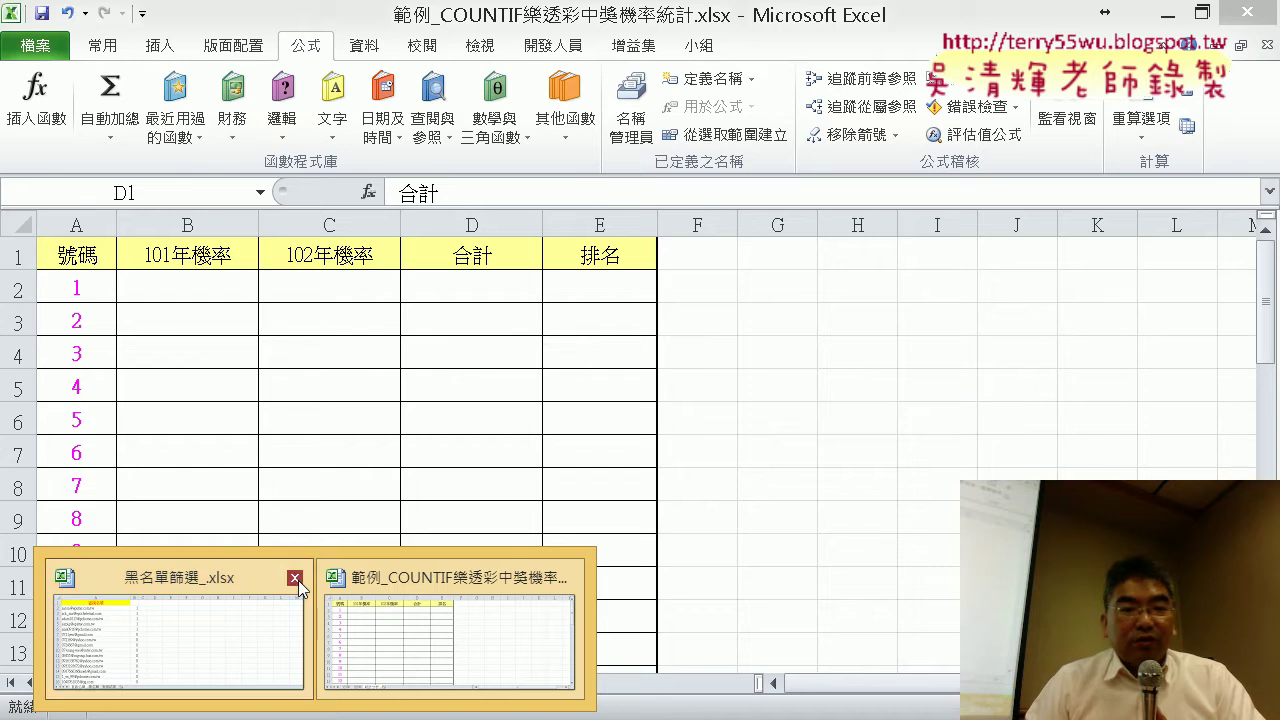
click(295, 578)
click(524, 422)
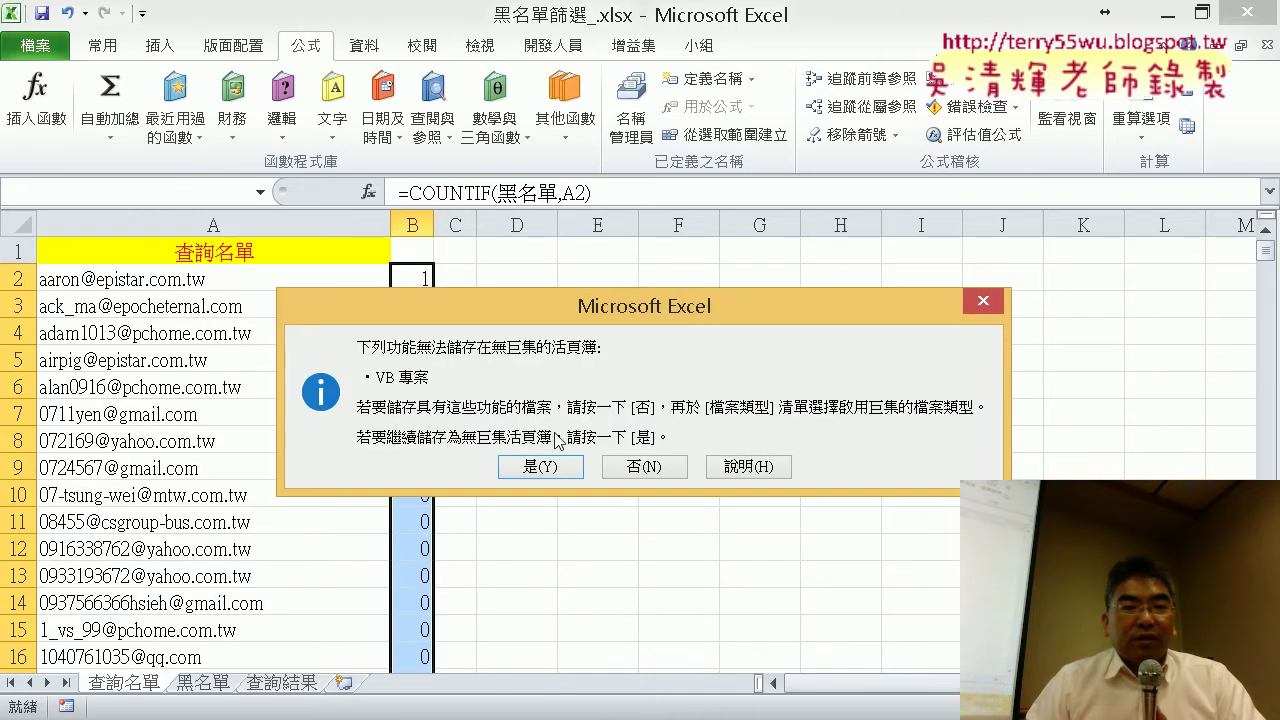
click(640, 466)
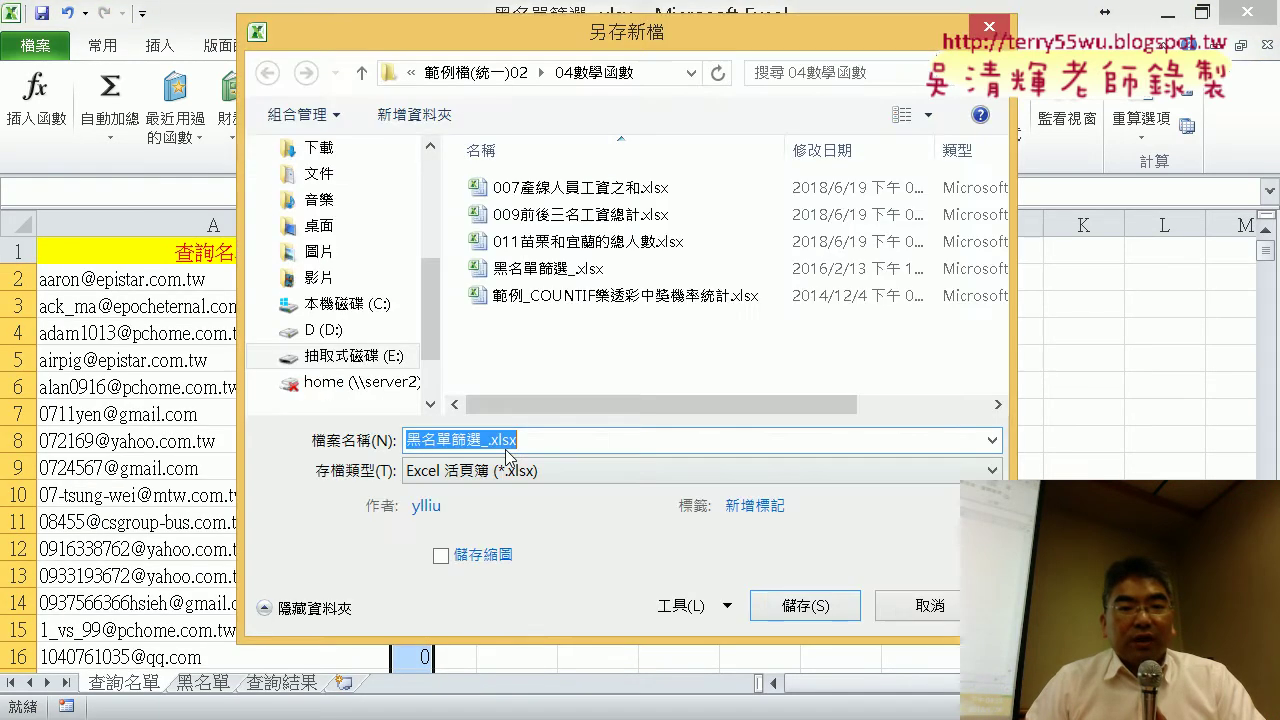
click(498, 472)
click(573, 50)
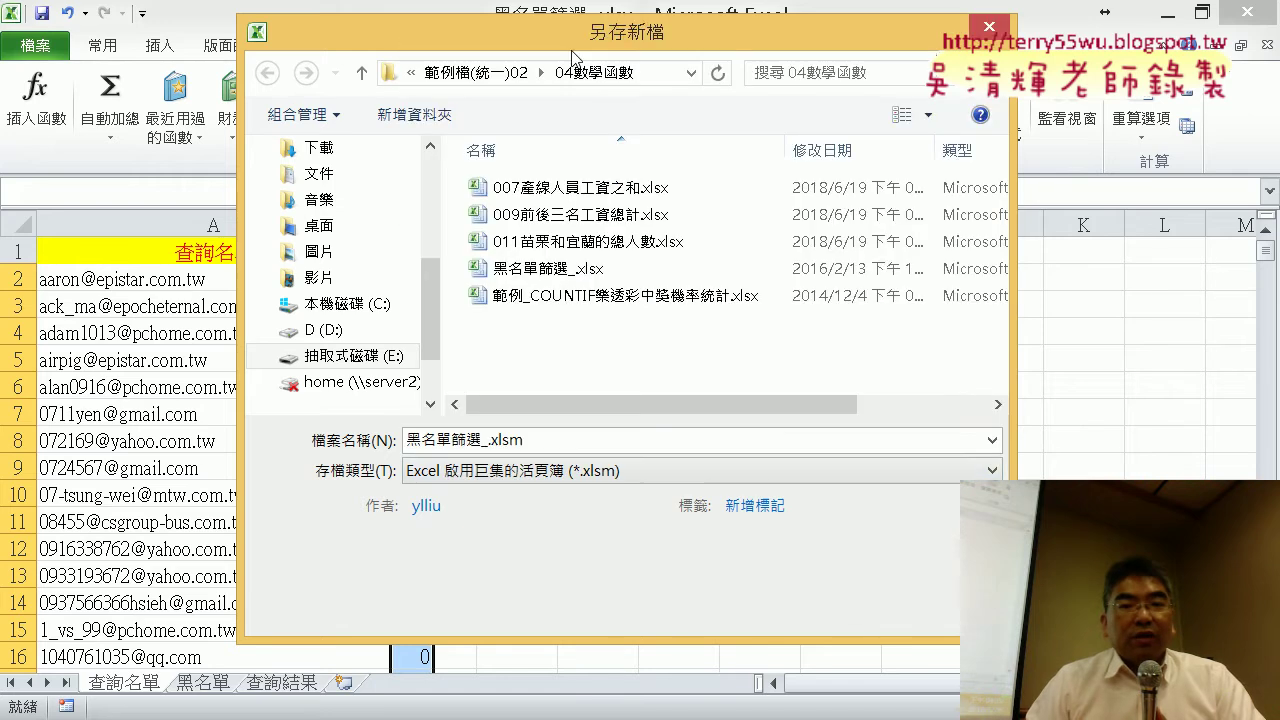
click(803, 606)
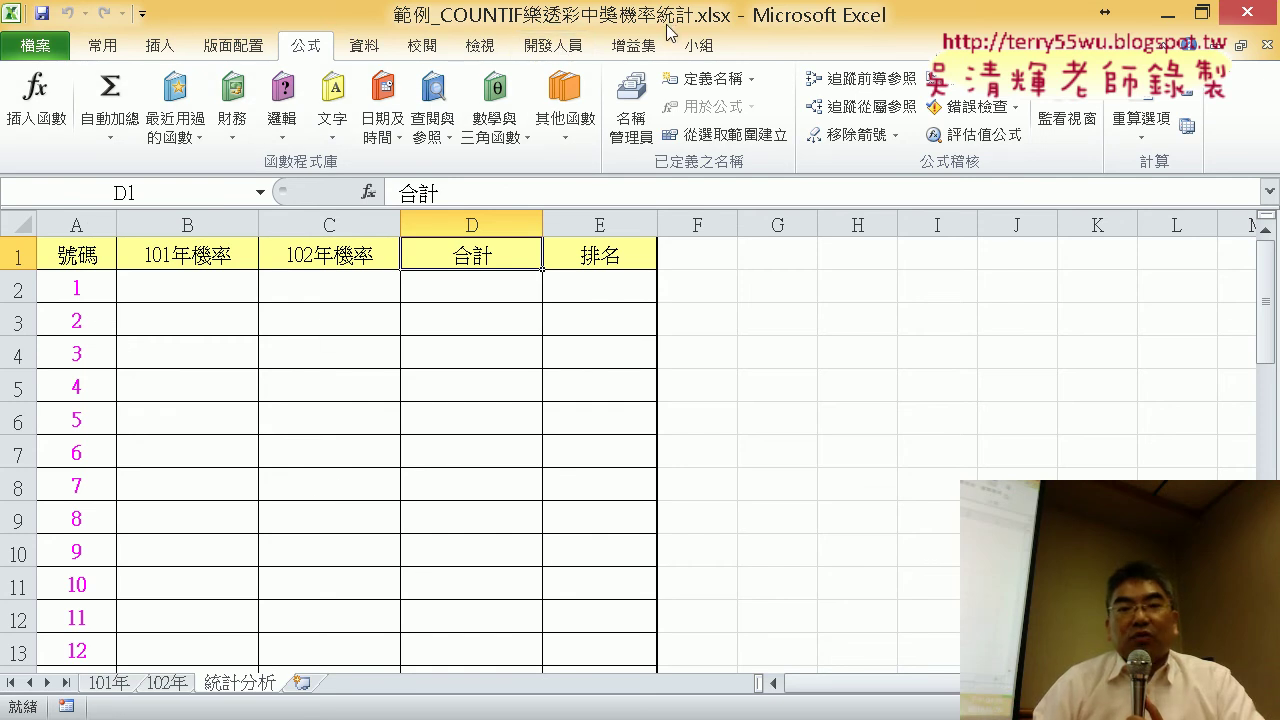
click(113, 683)
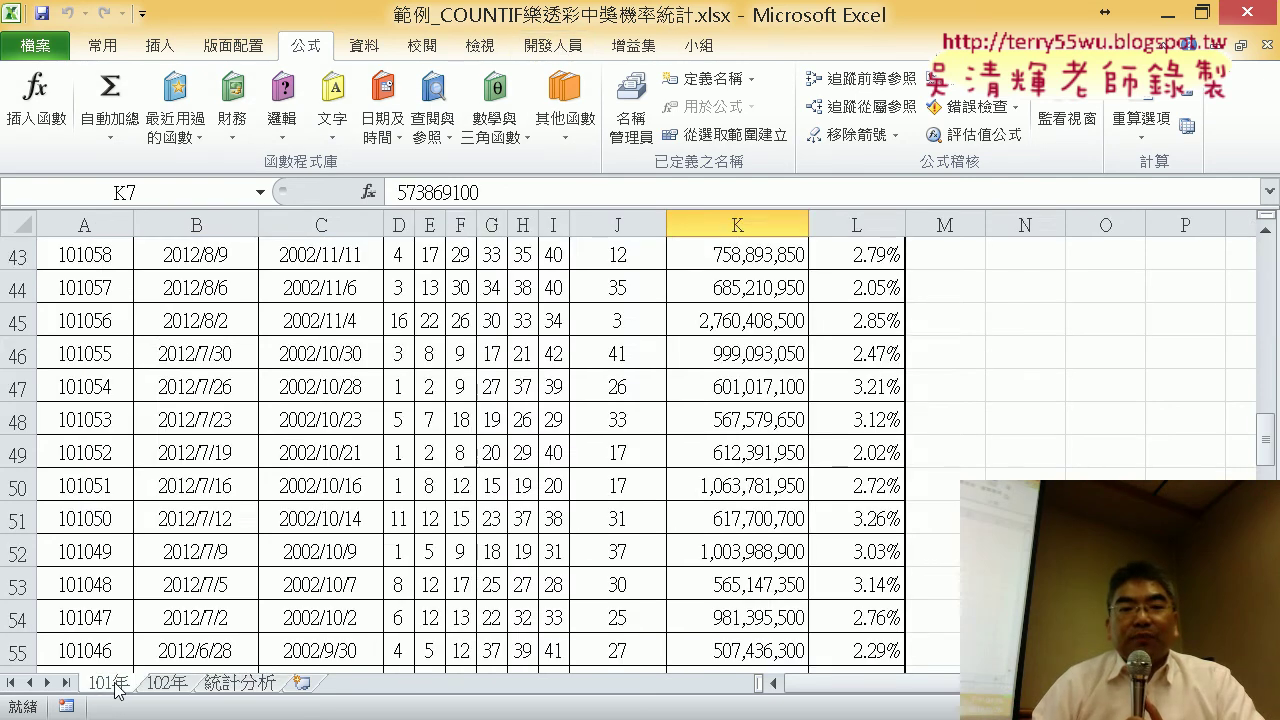
click(168, 683)
click(240, 683)
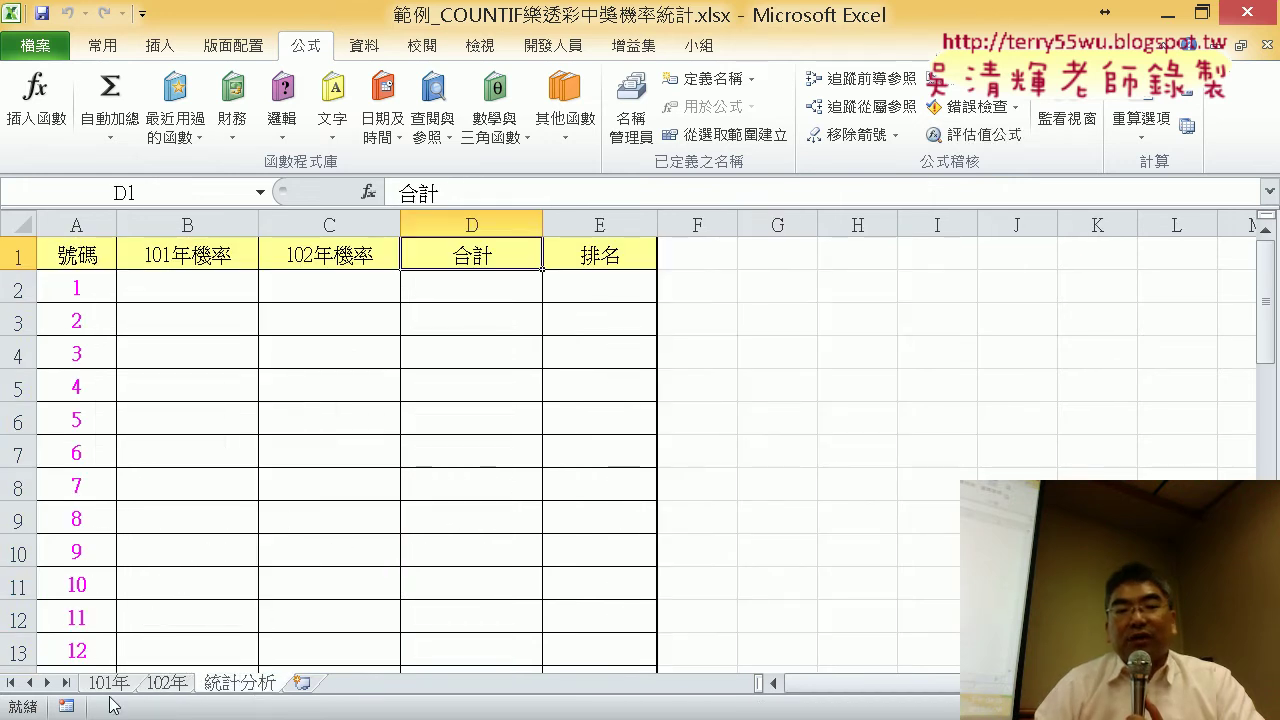
click(113, 688)
click(167, 688)
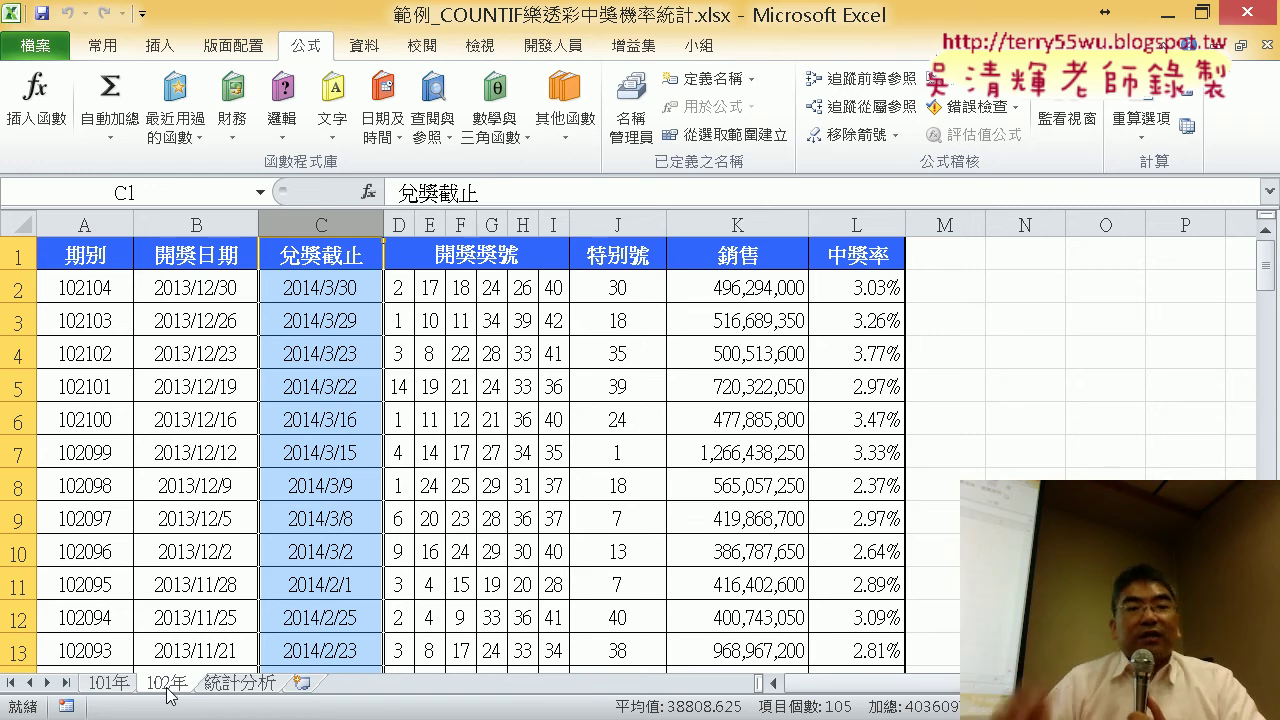
click(243, 684)
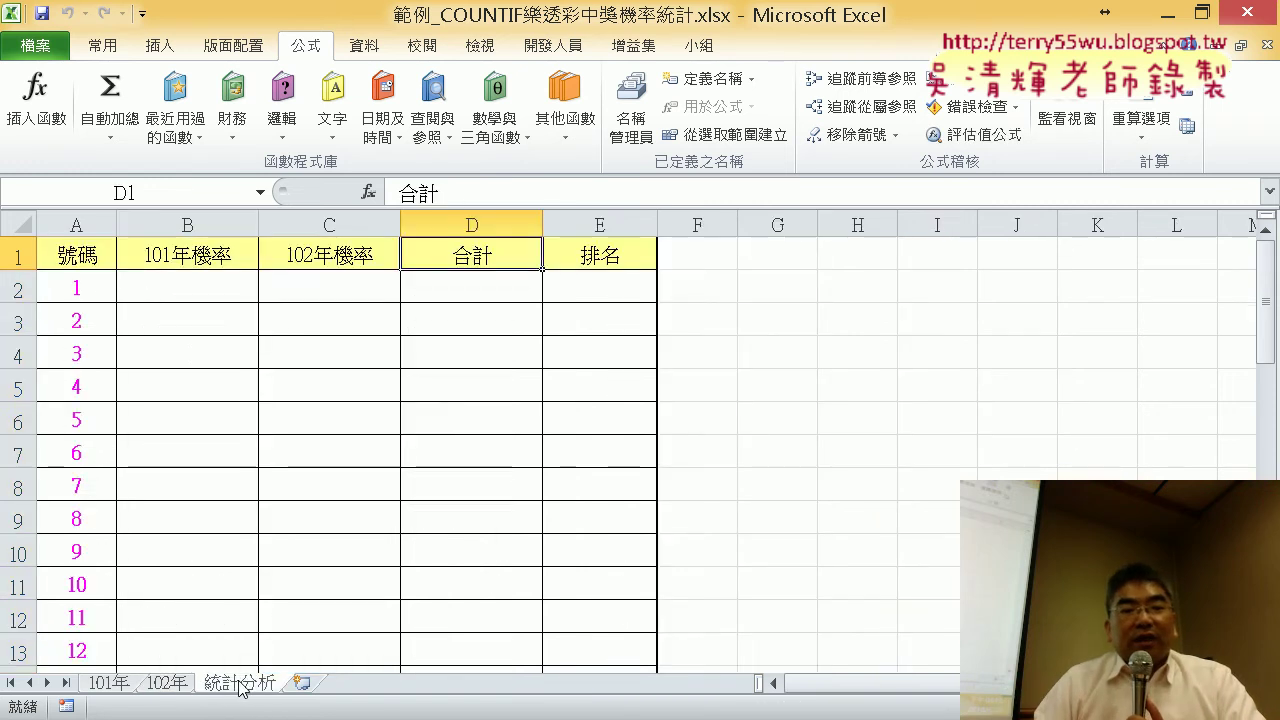
click(118, 684)
scroll(652, 490, up, 4)
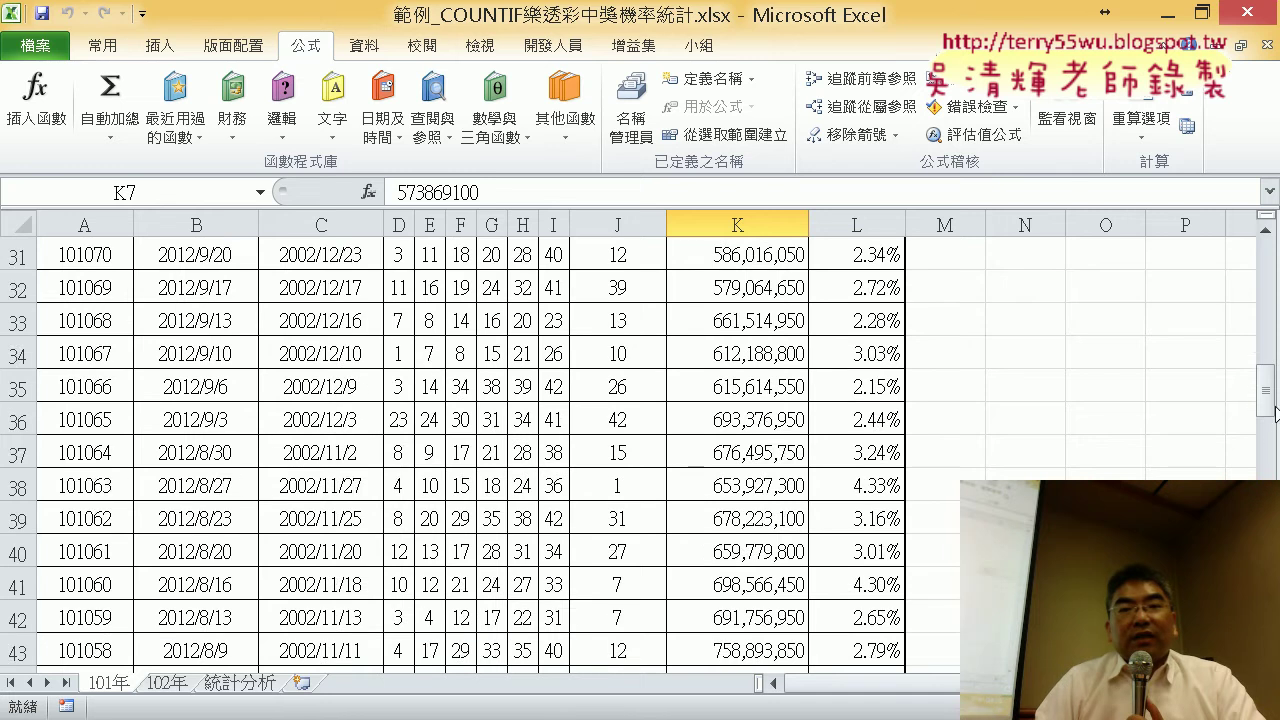
drag(1266, 390, 1266, 262)
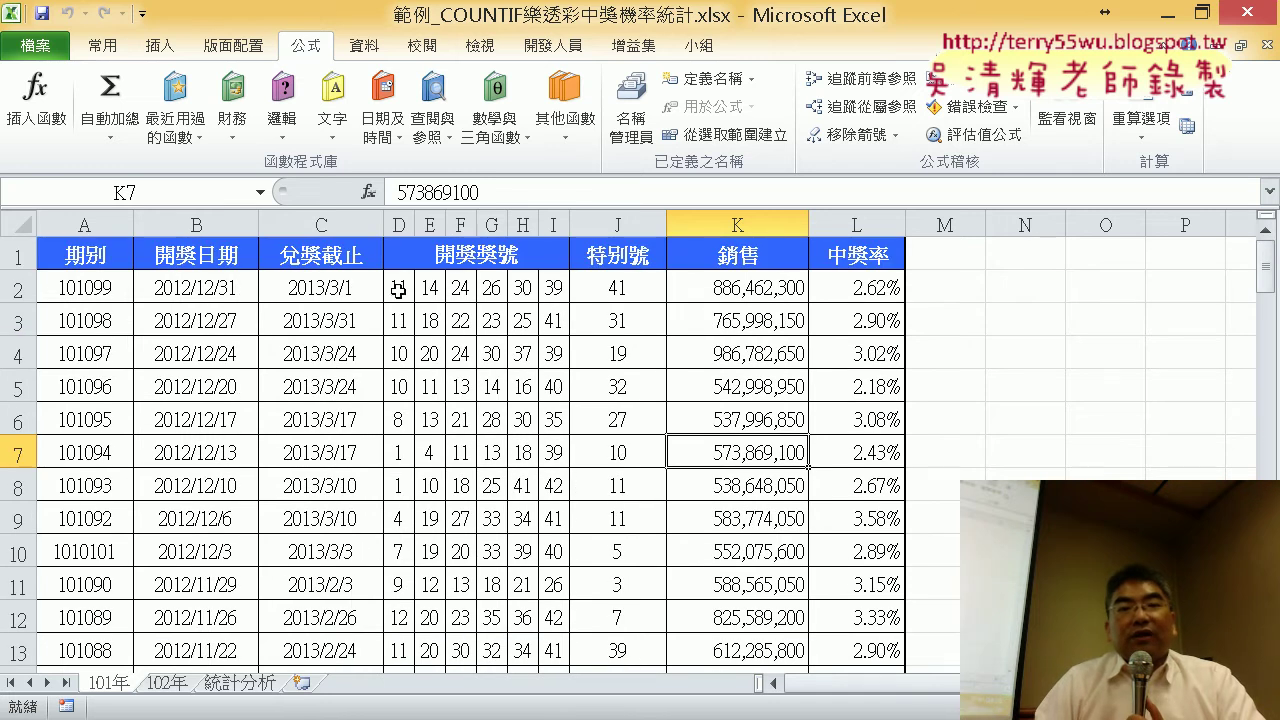
drag(393, 290, 581, 292)
click(617, 289)
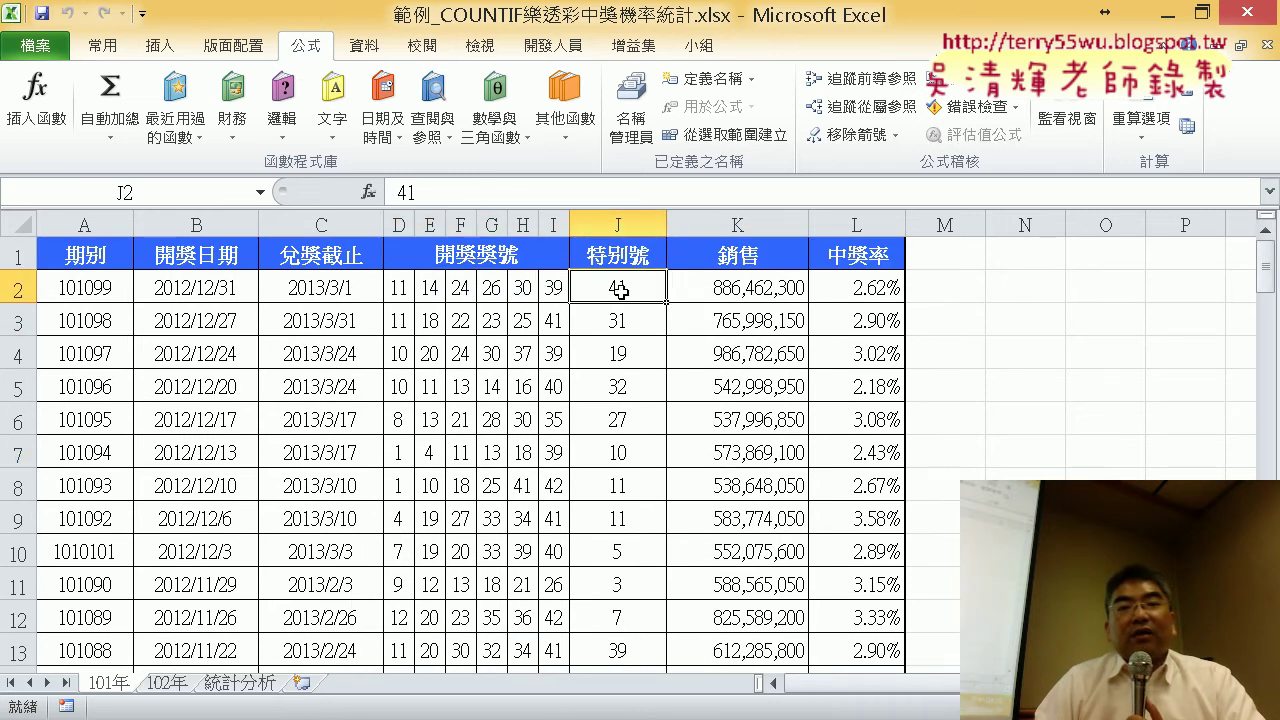
click(401, 293)
drag(401, 293, 597, 290)
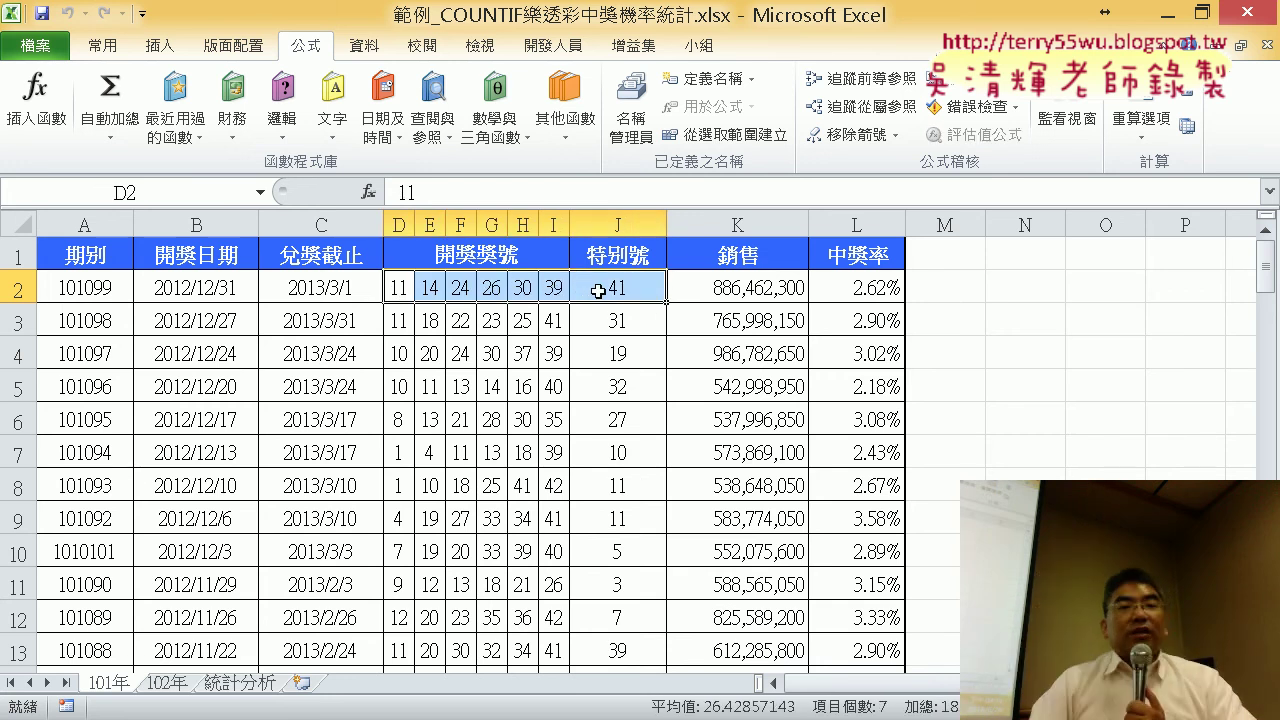
drag(398, 320, 624, 320)
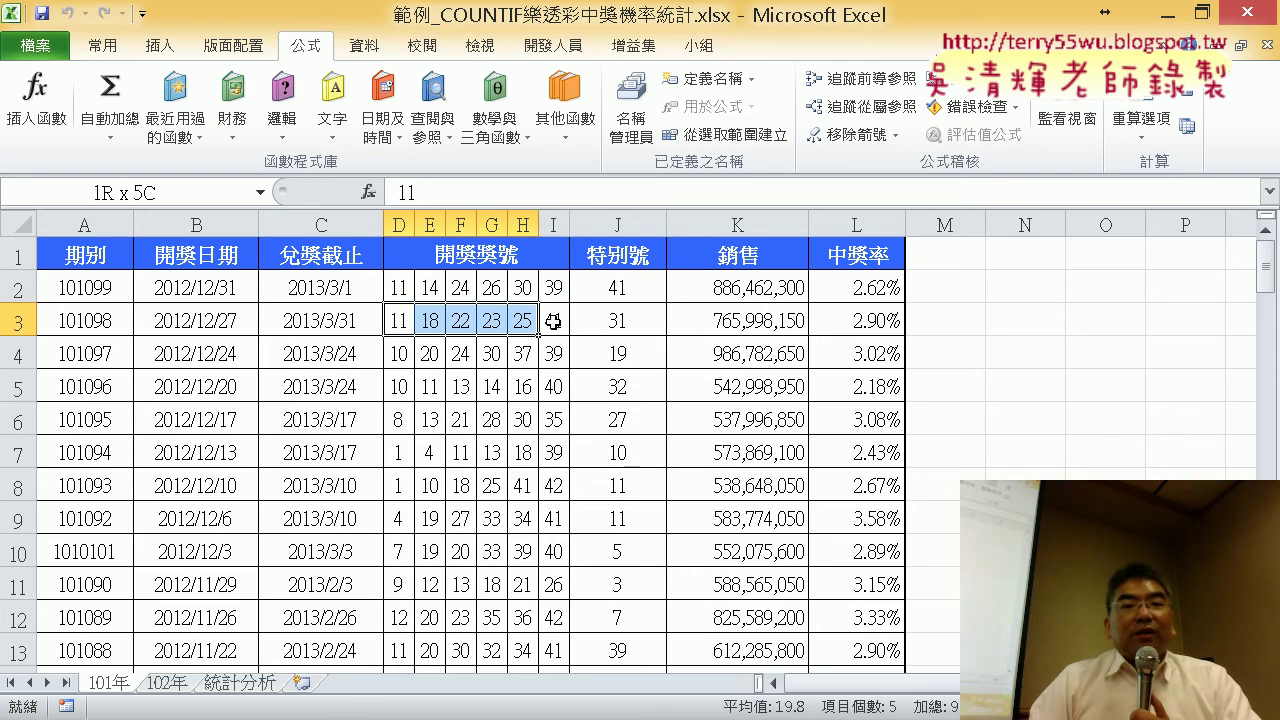
click(624, 320)
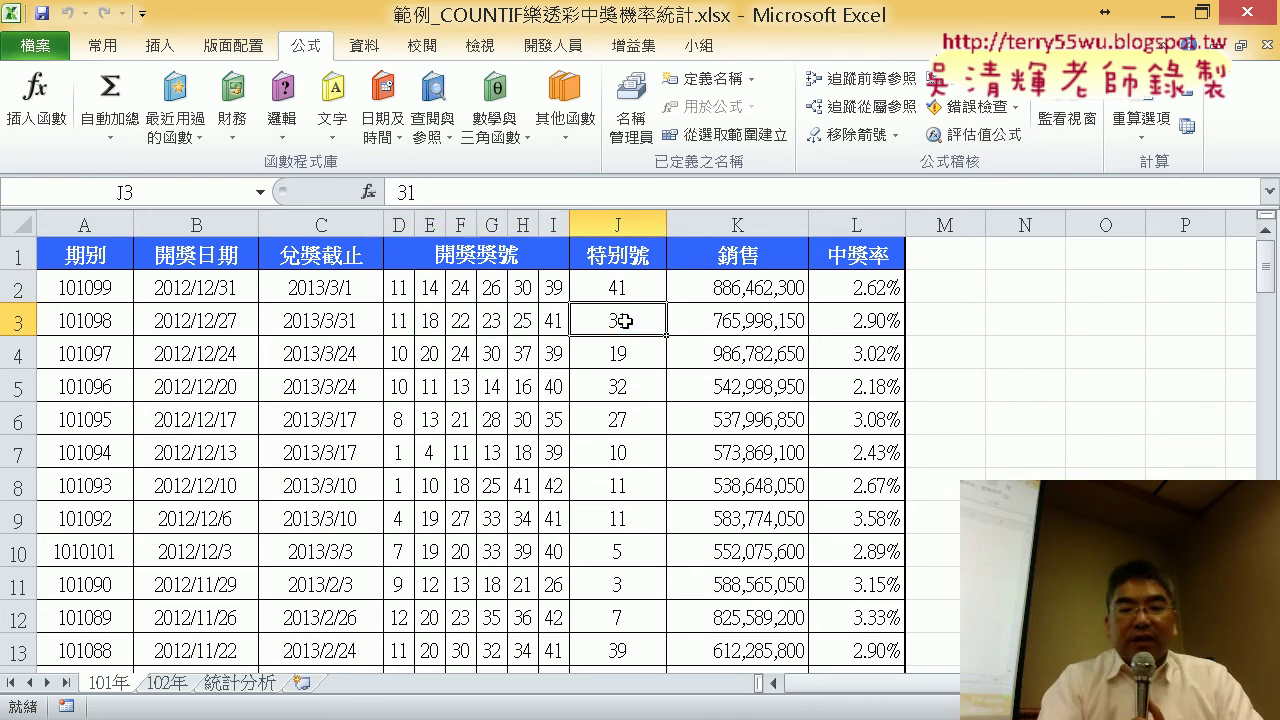
key(ctrl+Down)
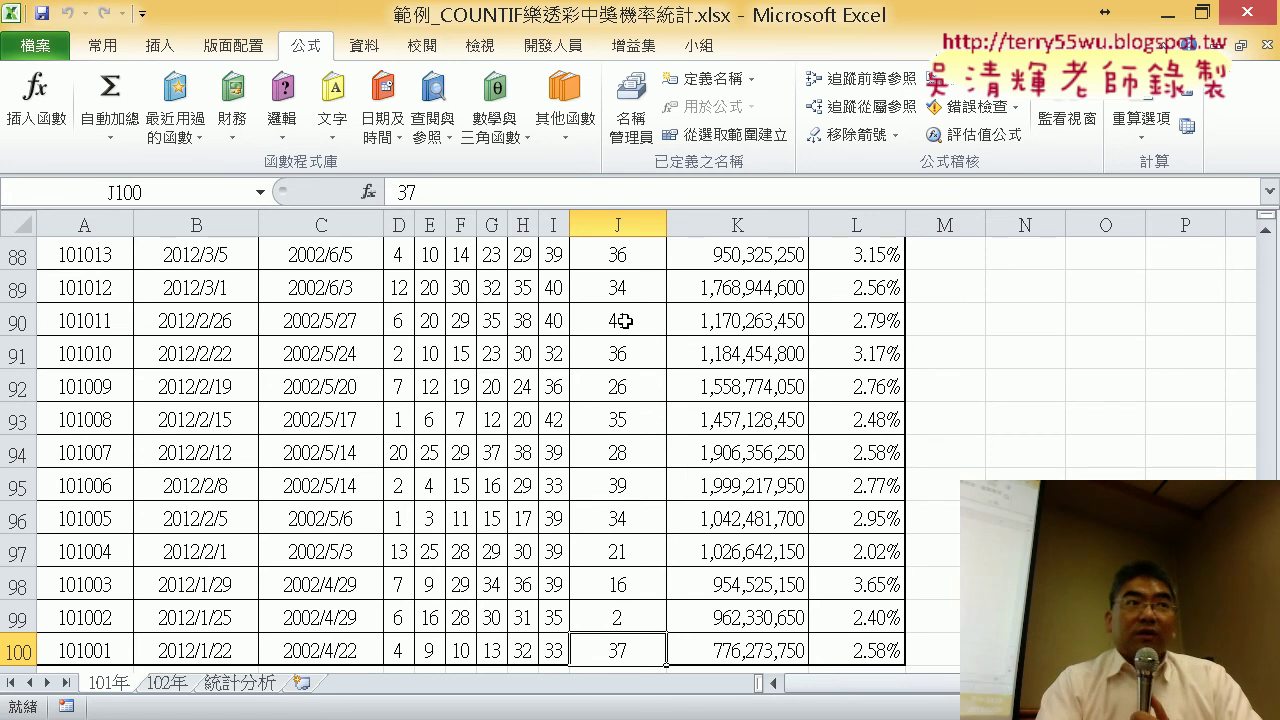
key(ctrl+Page_Down)
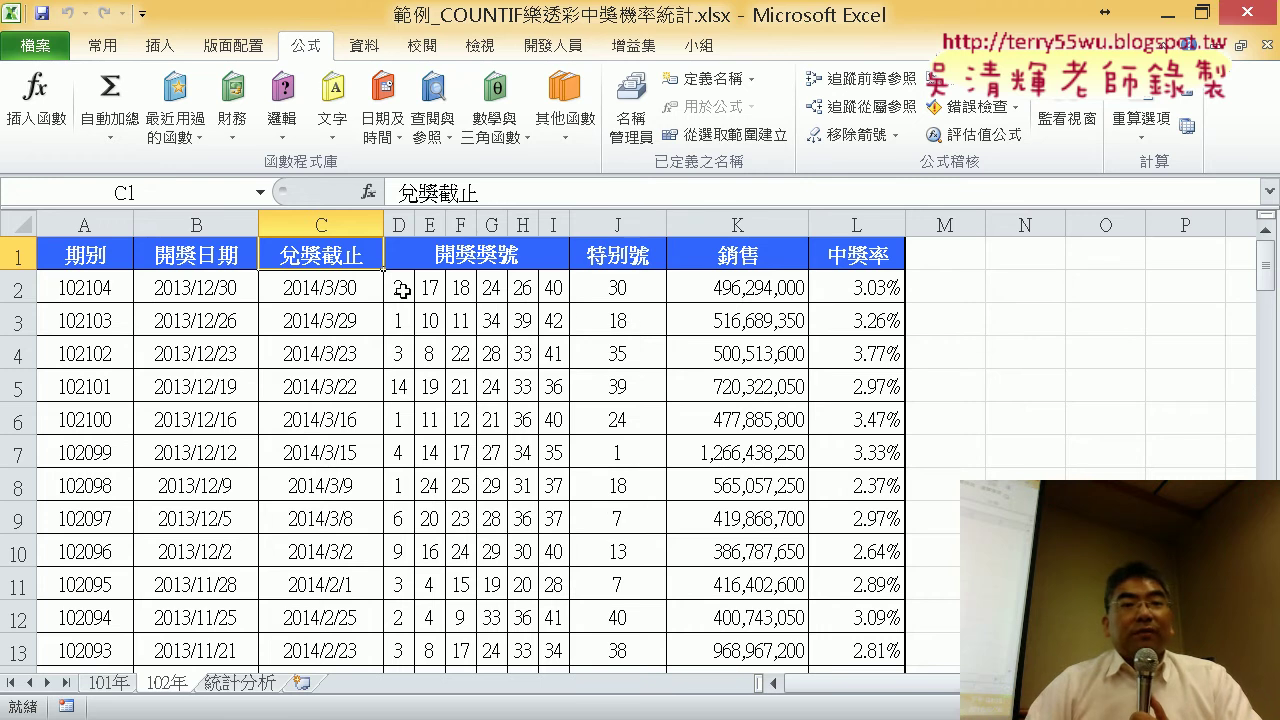
drag(398, 288, 617, 289)
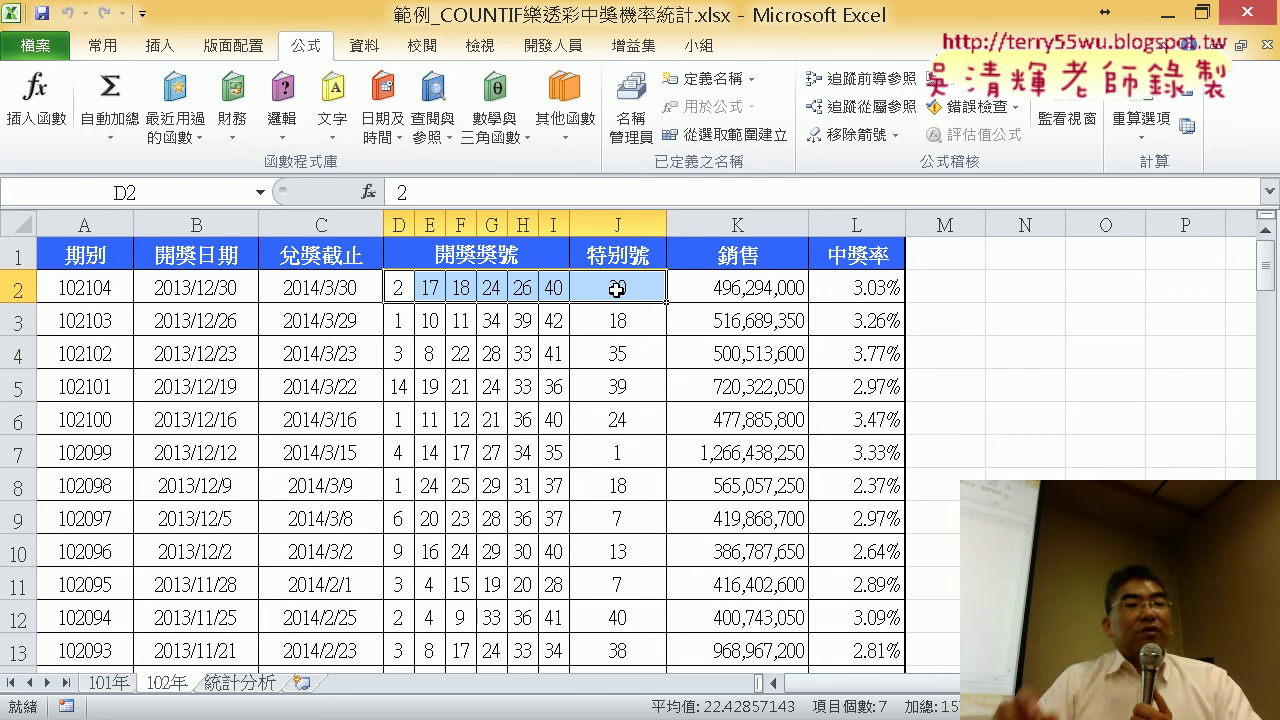
click(112, 684)
click(410, 423)
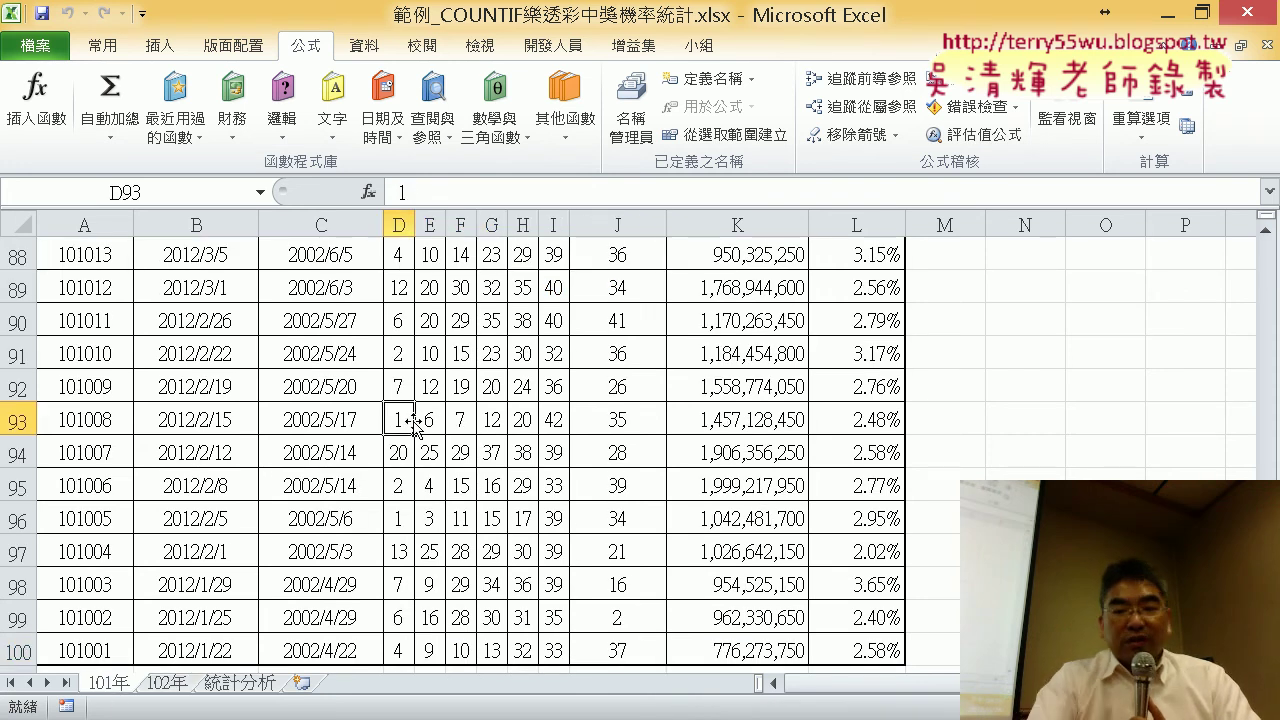
key(ctrl+Up)
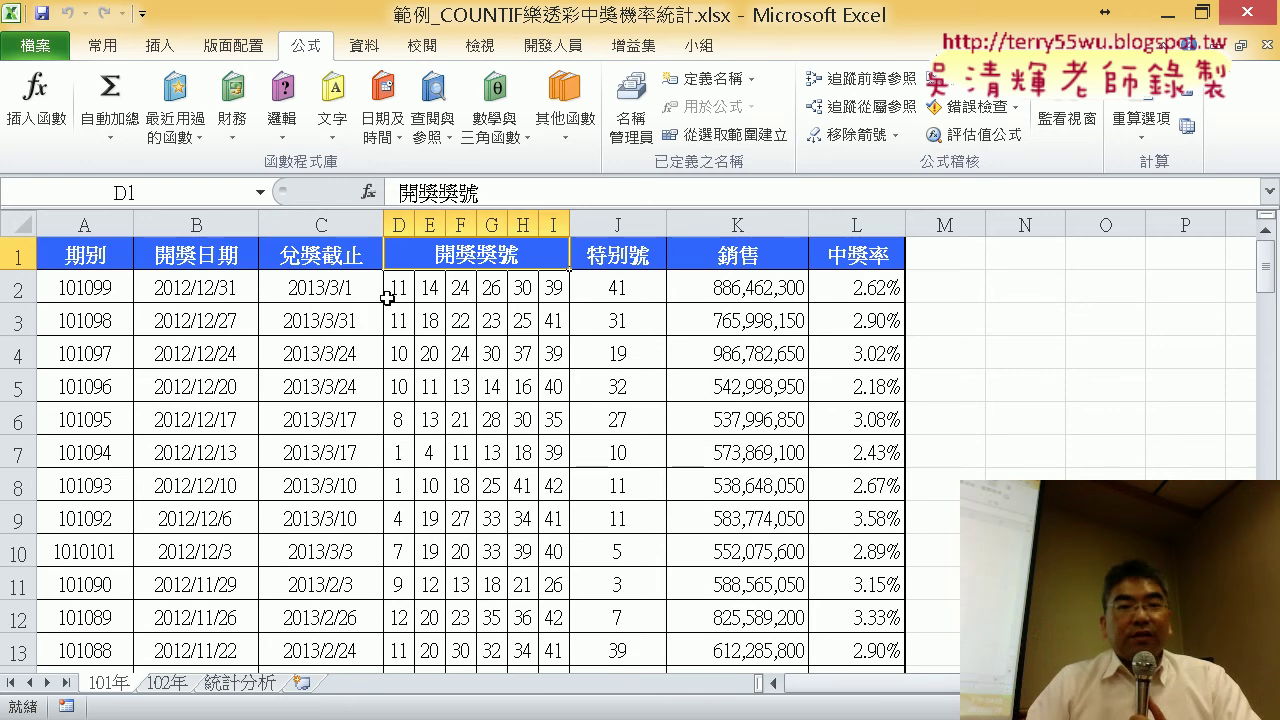
drag(396, 290, 617, 299)
click(619, 291)
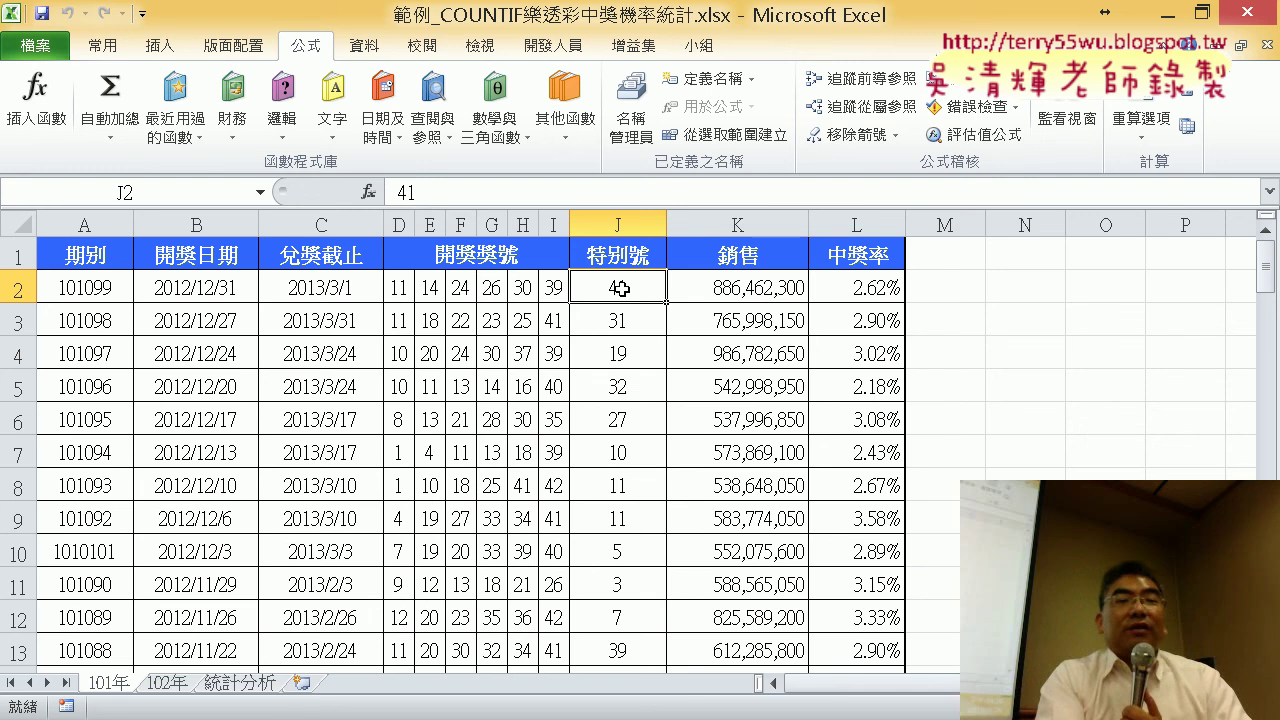
click(172, 682)
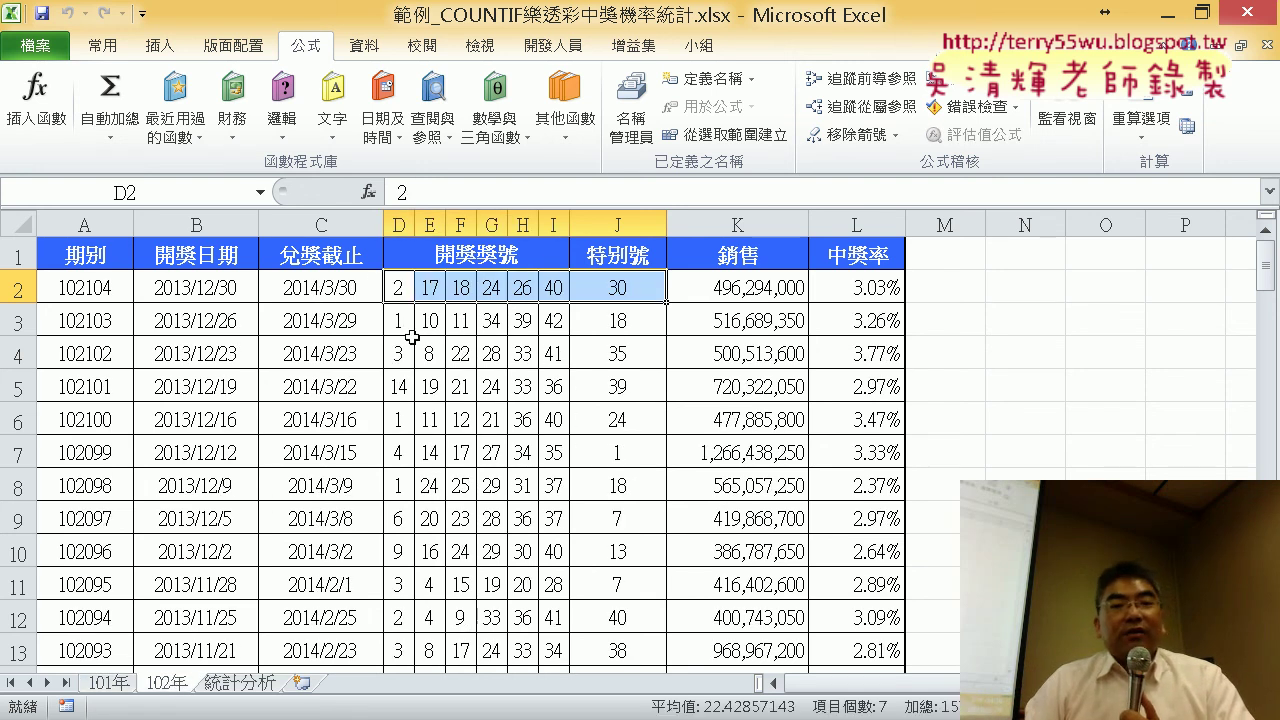
click(238, 682)
click(169, 287)
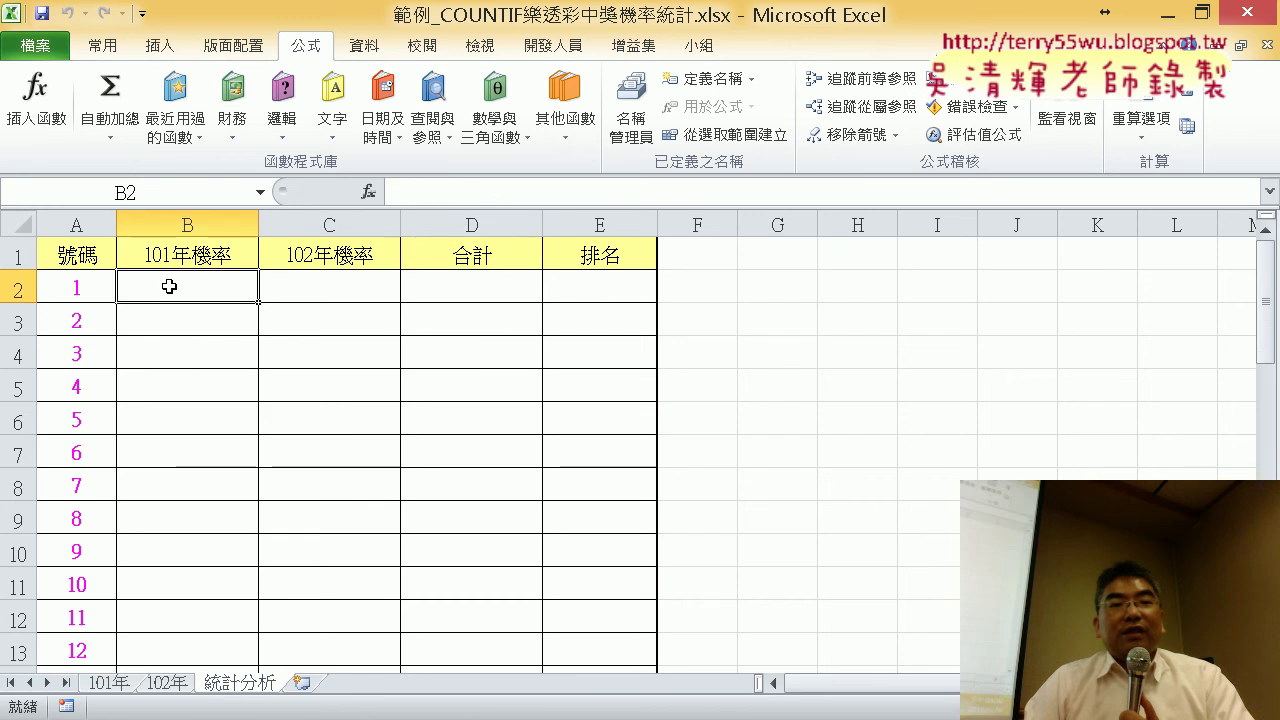
click(331, 285)
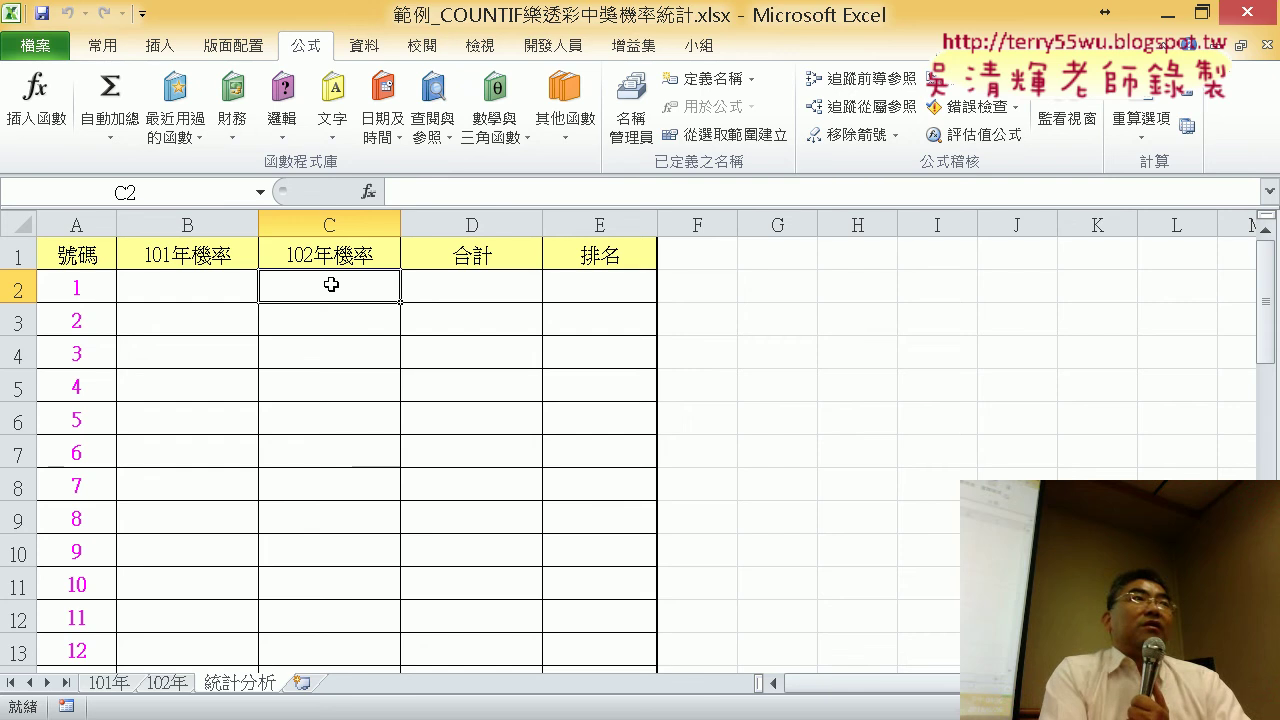
click(620, 281)
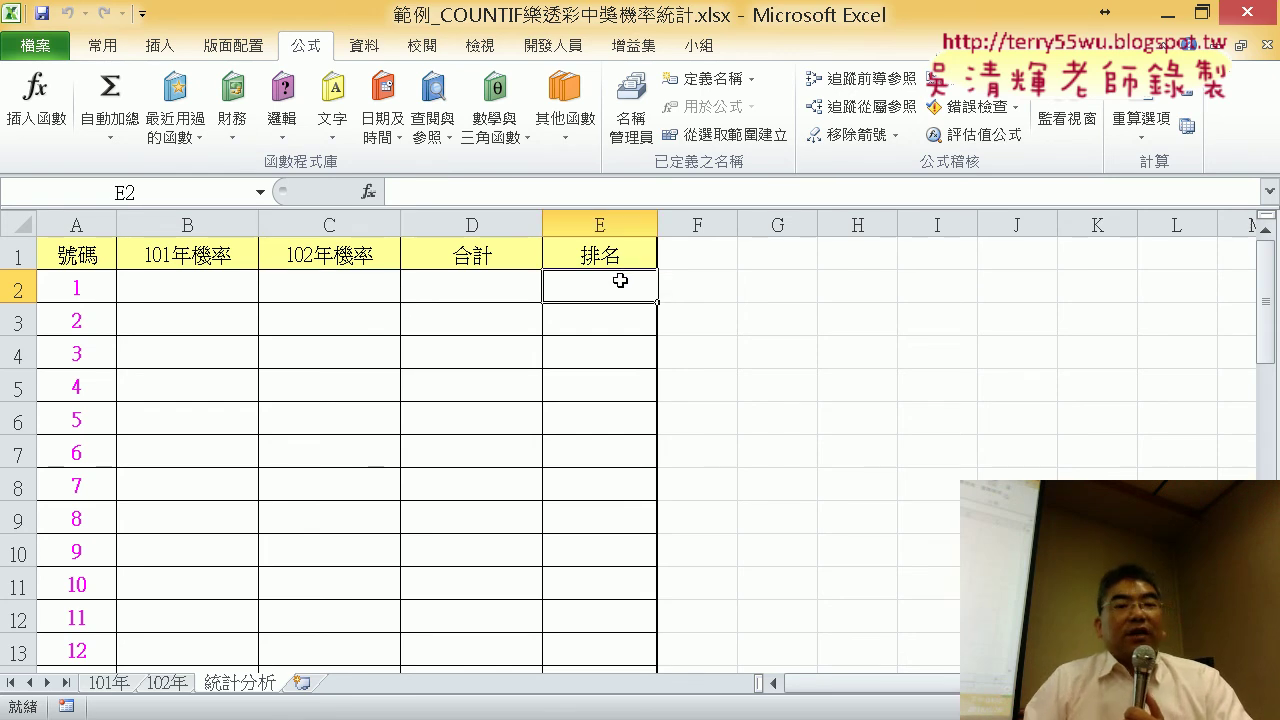